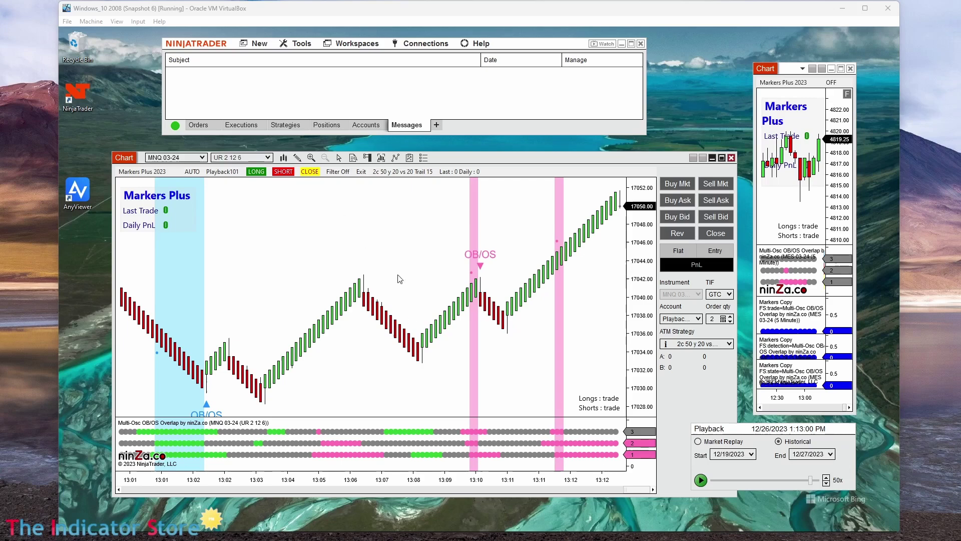
- Open the chart's indicator settings and close them without changes
right_click(293, 254)
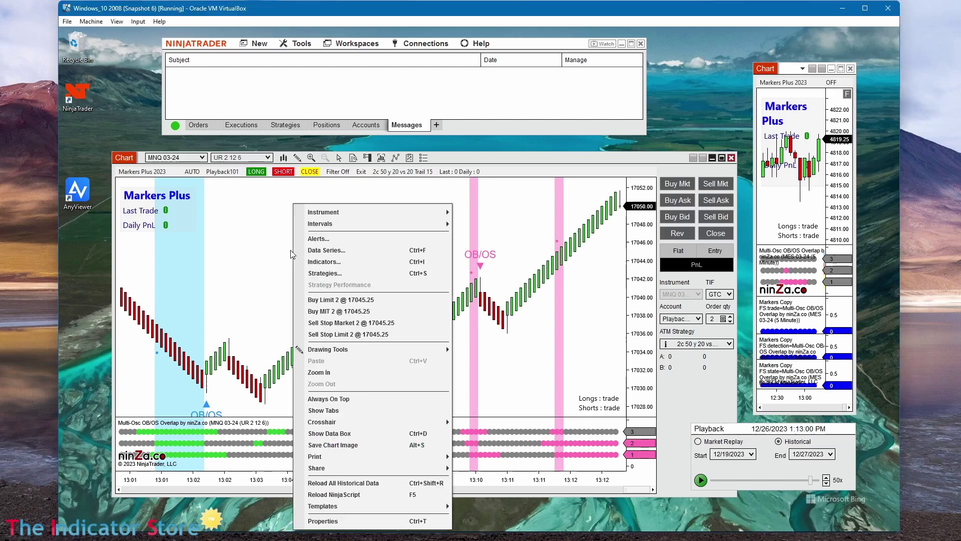
click(372, 267)
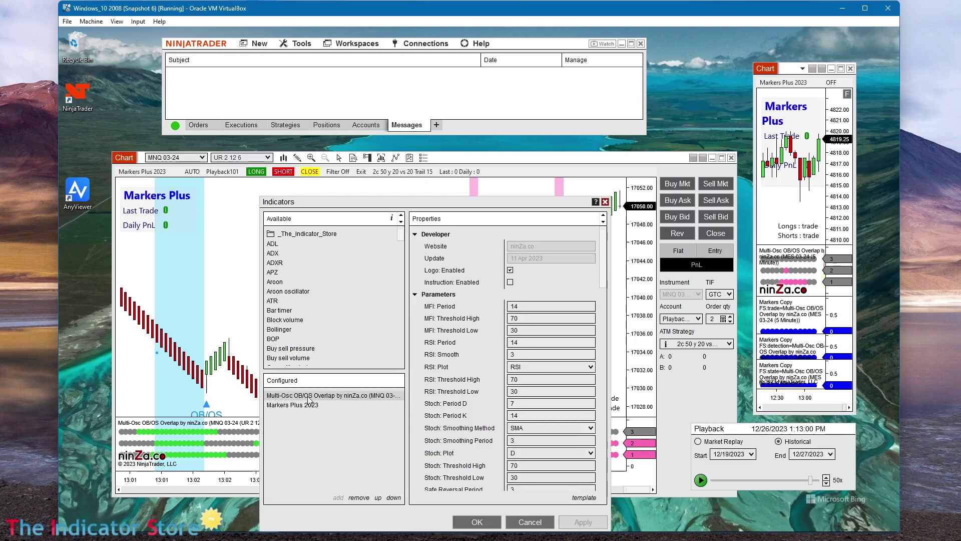
click(530, 523)
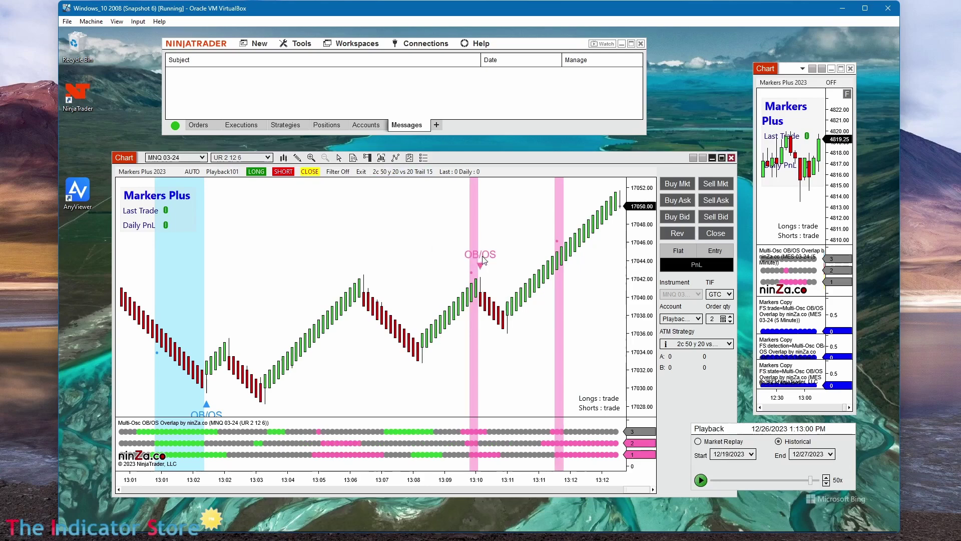
- Select the pink and blue OB/OS labels in turn, then inspect a bar's values
click(484, 259)
click(209, 416)
click(431, 270)
middle_click(427, 214)
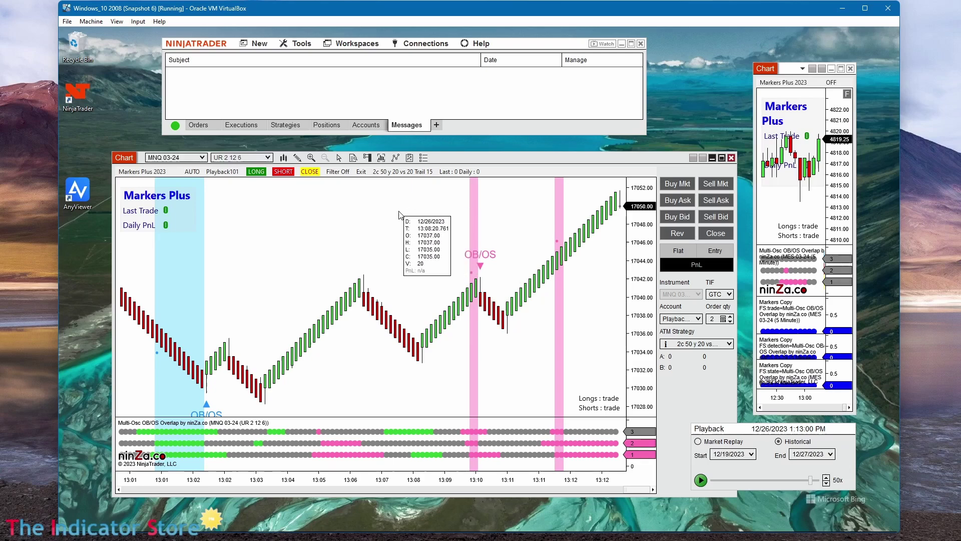
- Reopen the indicator settings, shift the dialog to reveal the chart, and close it unchanged
right_click(369, 204)
click(413, 262)
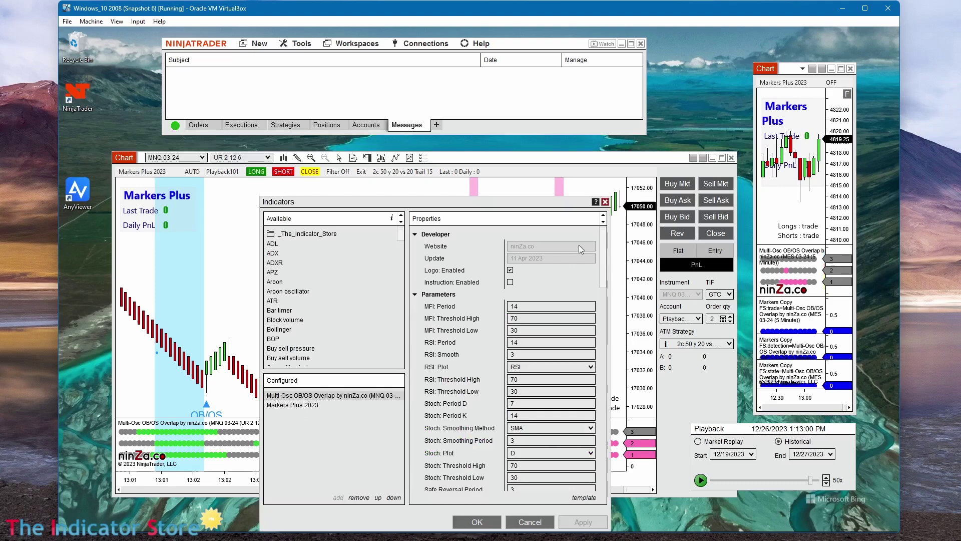
mouse_move(603, 258)
mouse_down()
mouse_move(618, 405)
mouse_move(608, 491)
mouse_up()
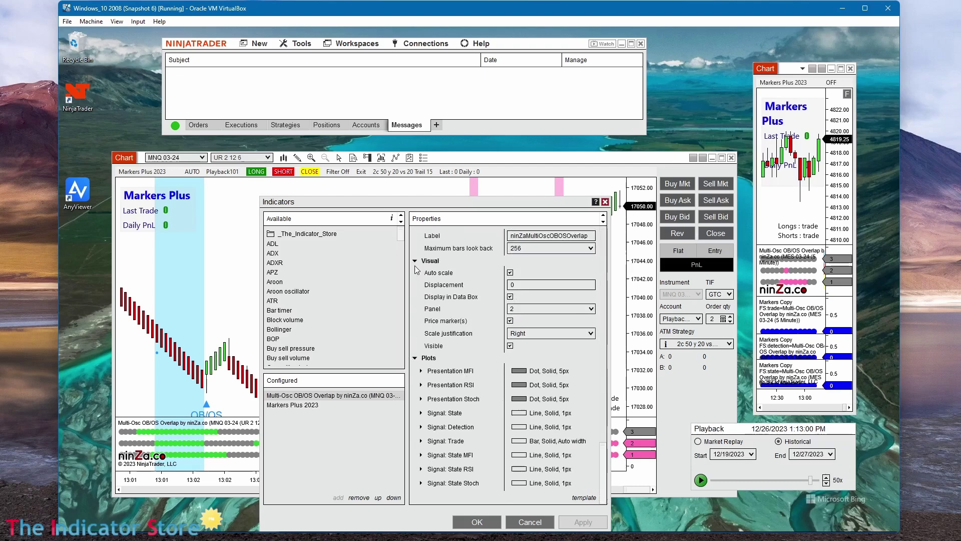
drag(434, 205, 568, 124)
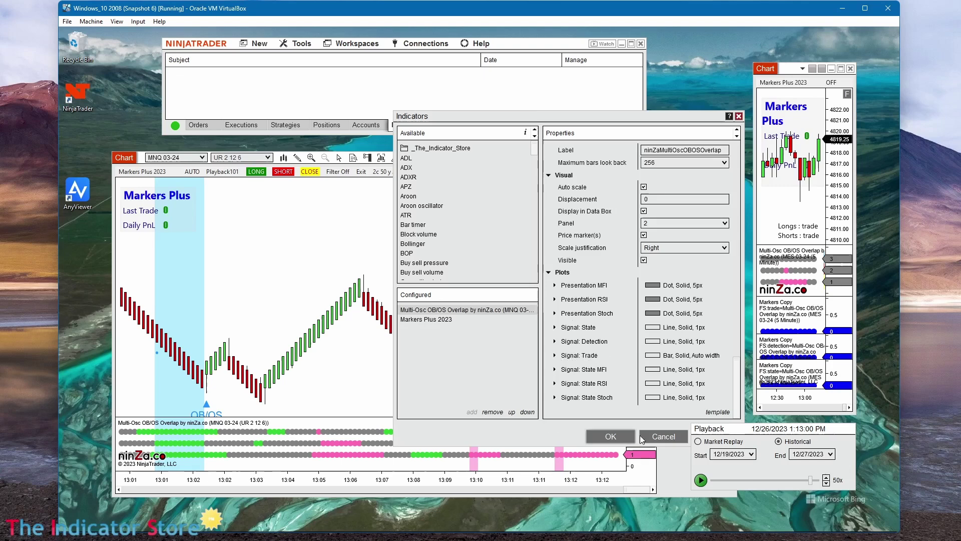
click(666, 437)
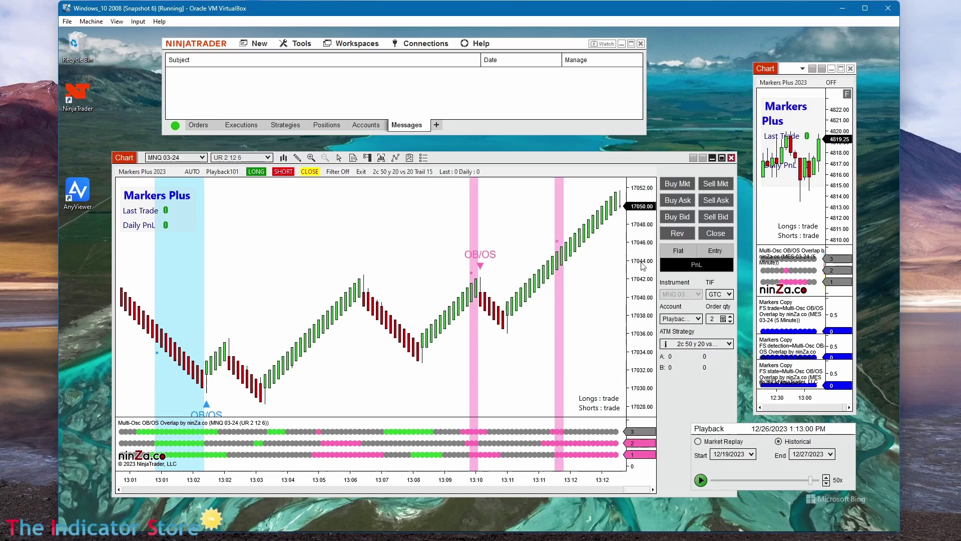
- Compress the price scale and open the pink OB/OS label's properties
drag(644, 266, 643, 300)
click(214, 399)
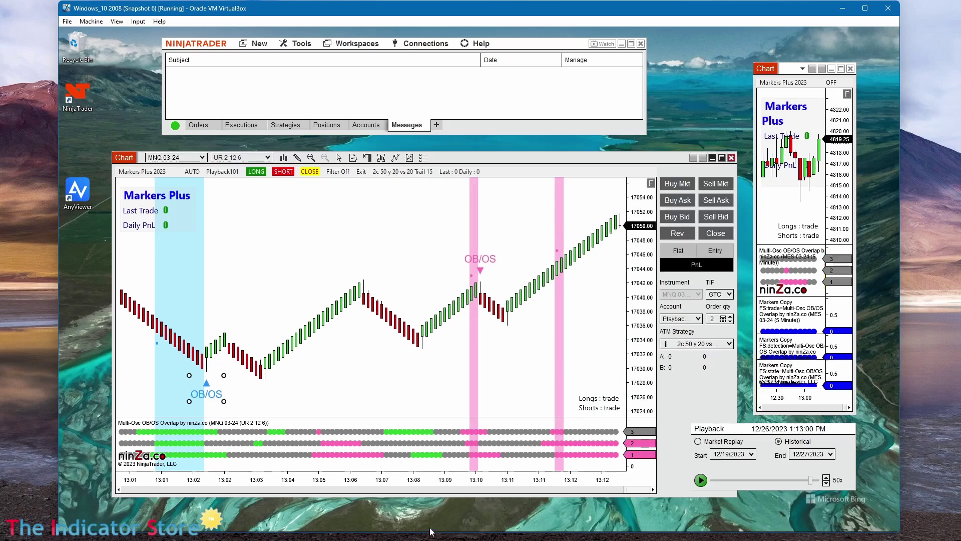
click(492, 259)
double_click(489, 264)
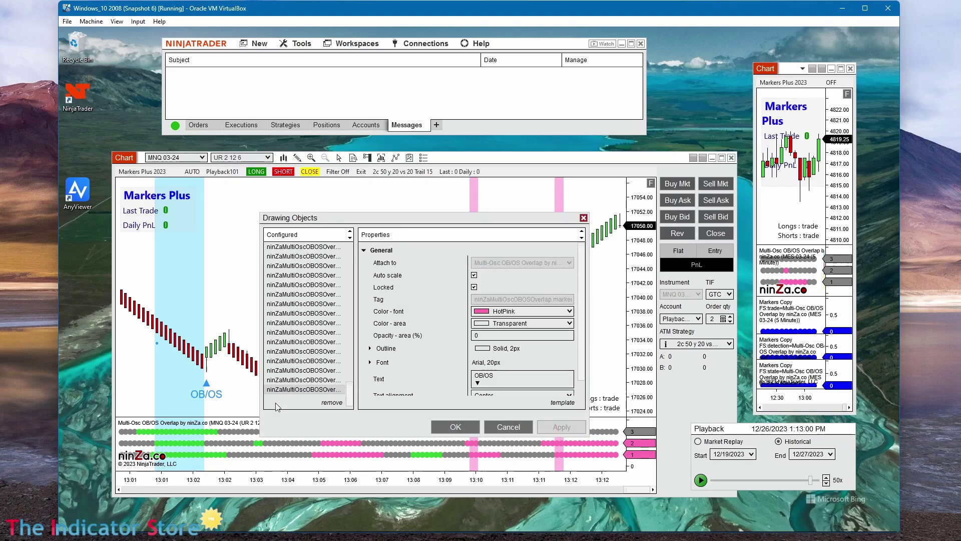
- Browse the blue dot markers and pink OB/OS text in Drawing Objects, then close it
click(305, 352)
click(308, 295)
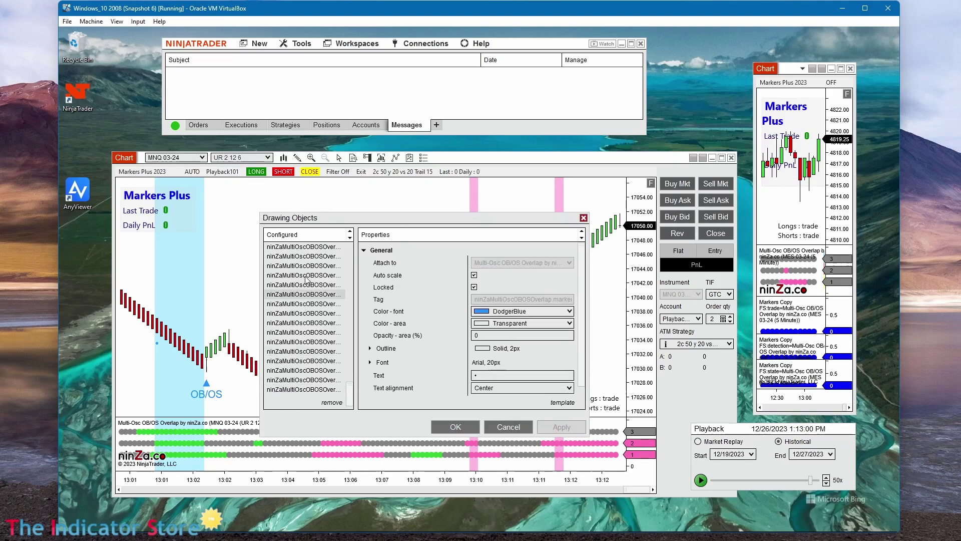
click(307, 276)
click(309, 311)
click(305, 380)
click(304, 389)
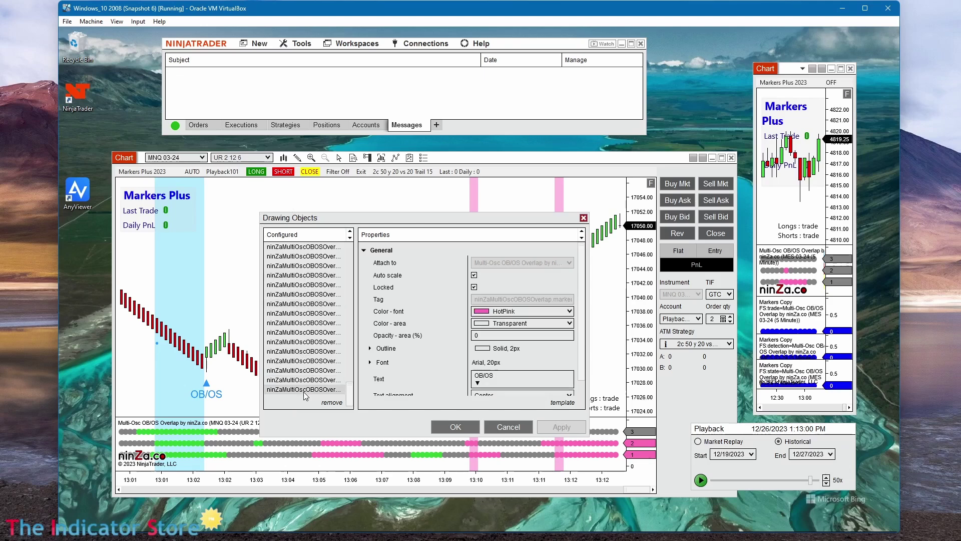
click(455, 426)
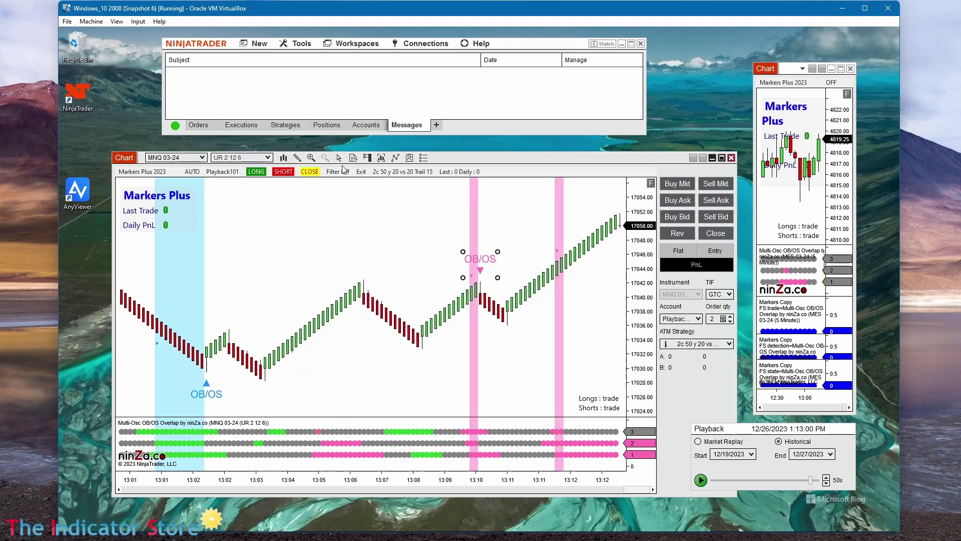
- Open the list of drawing tools and dismiss it
click(298, 158)
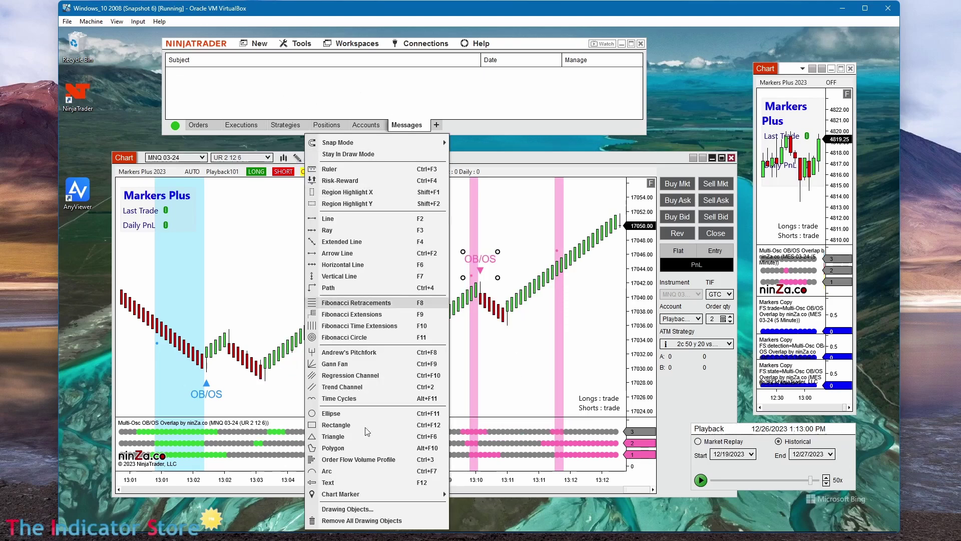
mouse_move(345, 496)
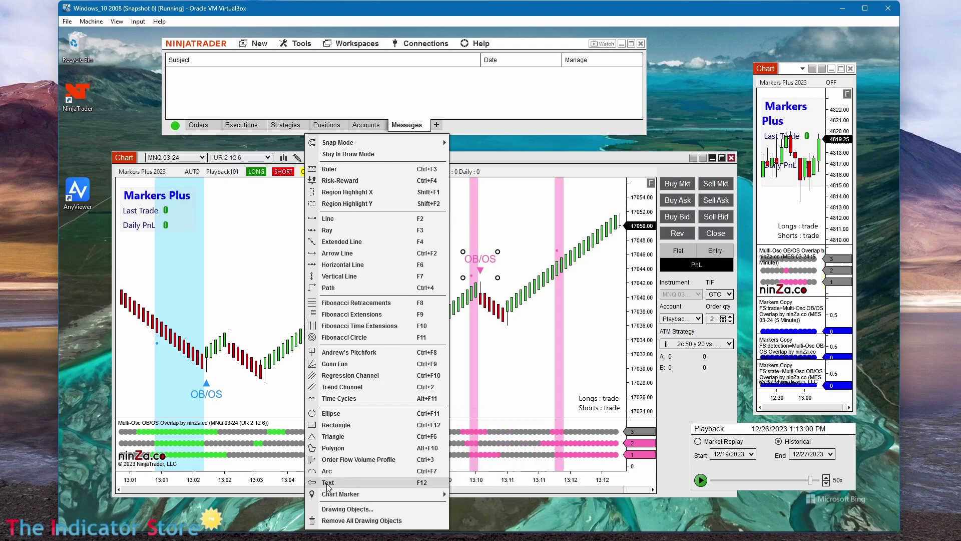
click(484, 261)
- Review the pink label's HotPink Arial 20px OB/OS text, then close and deselect it
double_click(484, 263)
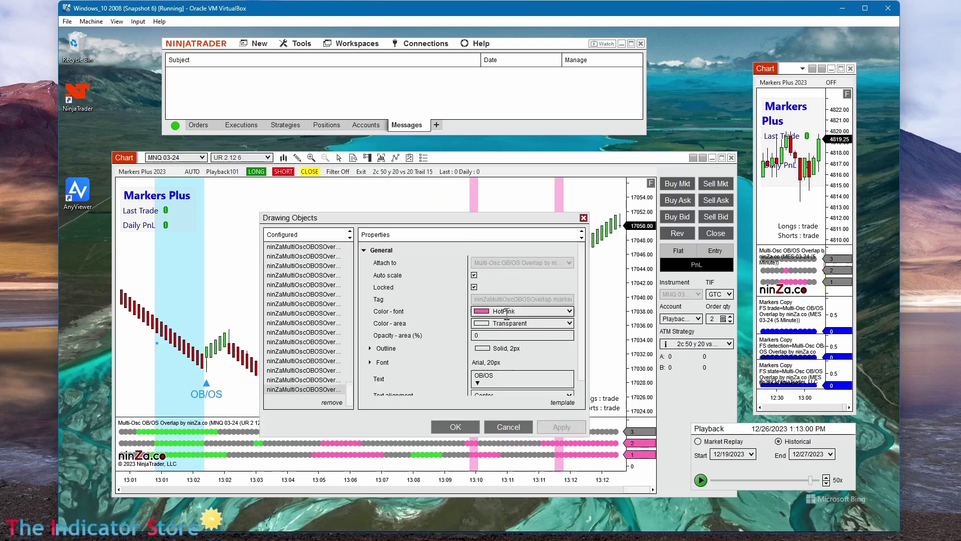
click(502, 239)
mouse_move(494, 221)
mouse_down()
mouse_move(395, 358)
mouse_move(385, 220)
mouse_up()
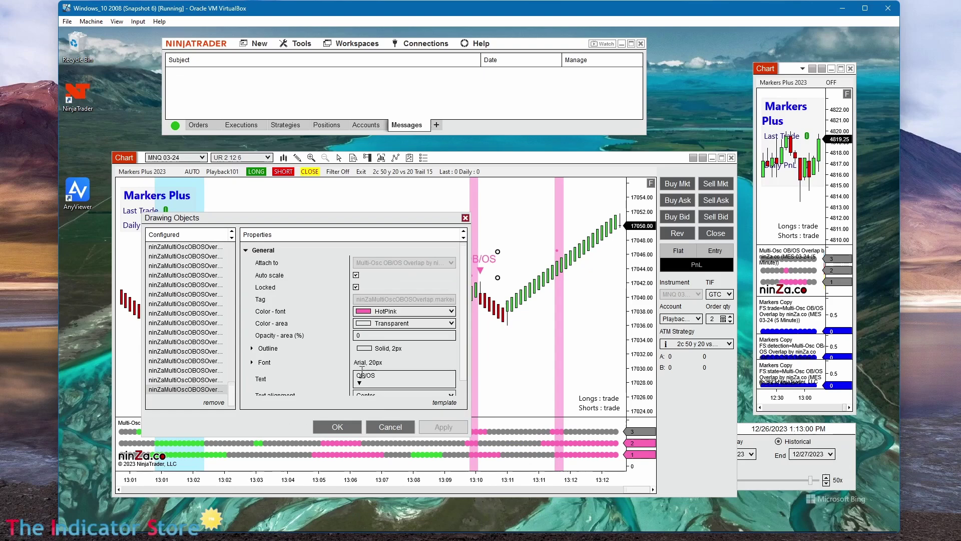
drag(359, 378, 382, 378)
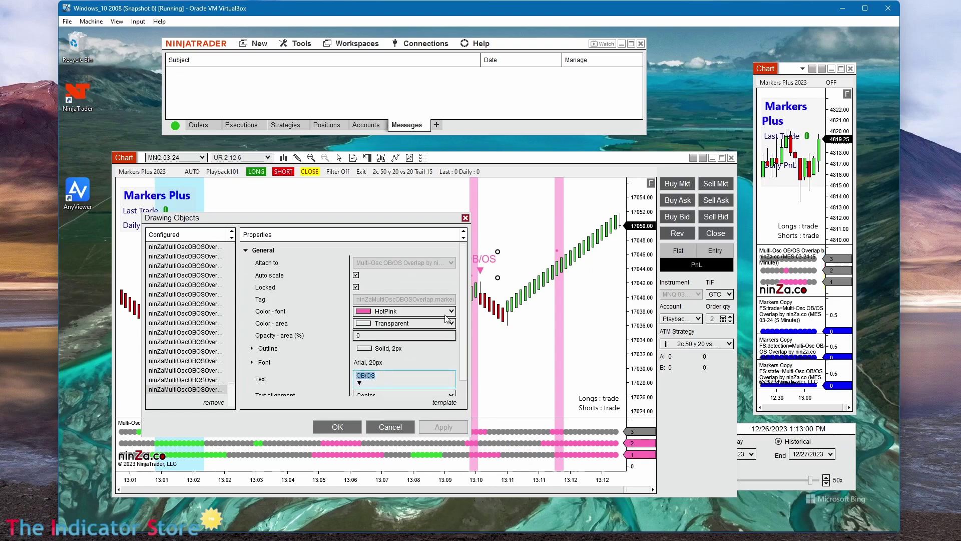
click(362, 384)
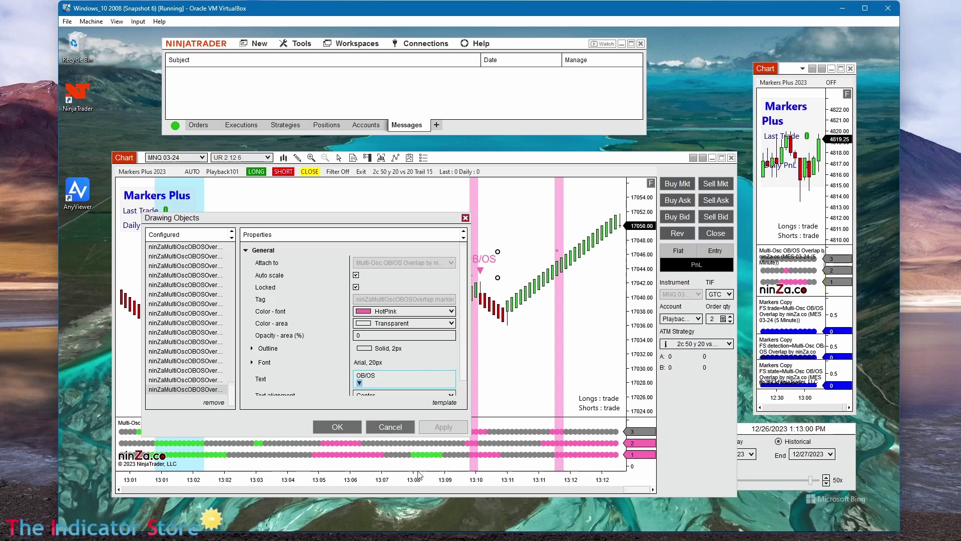
click(391, 427)
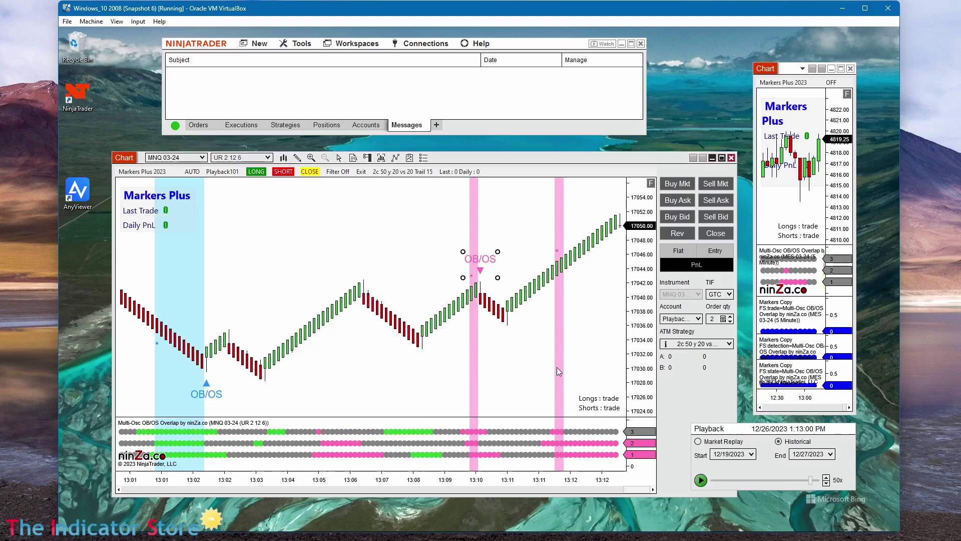
click(424, 277)
- Open the Indicators dialog with Markers Plus 2023's settings shown
right_click(390, 228)
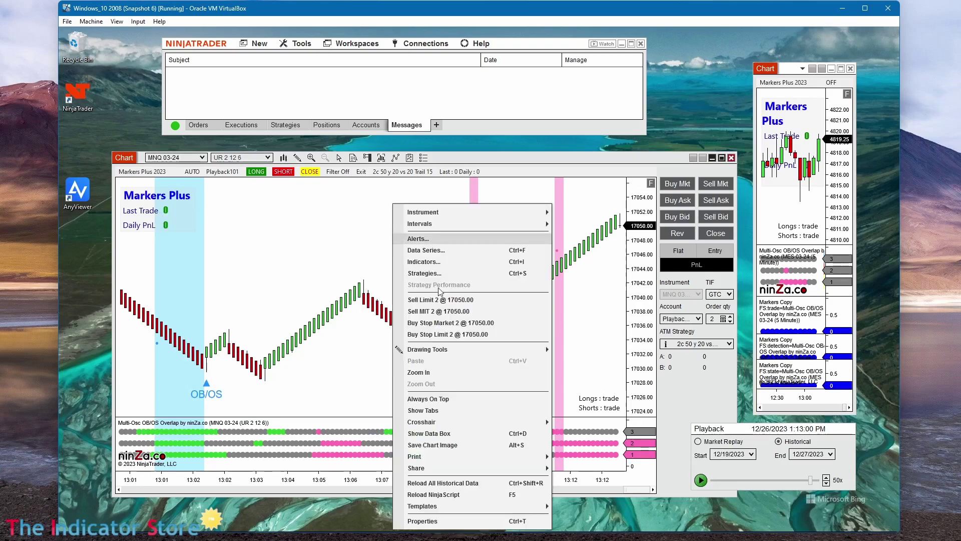
click(428, 262)
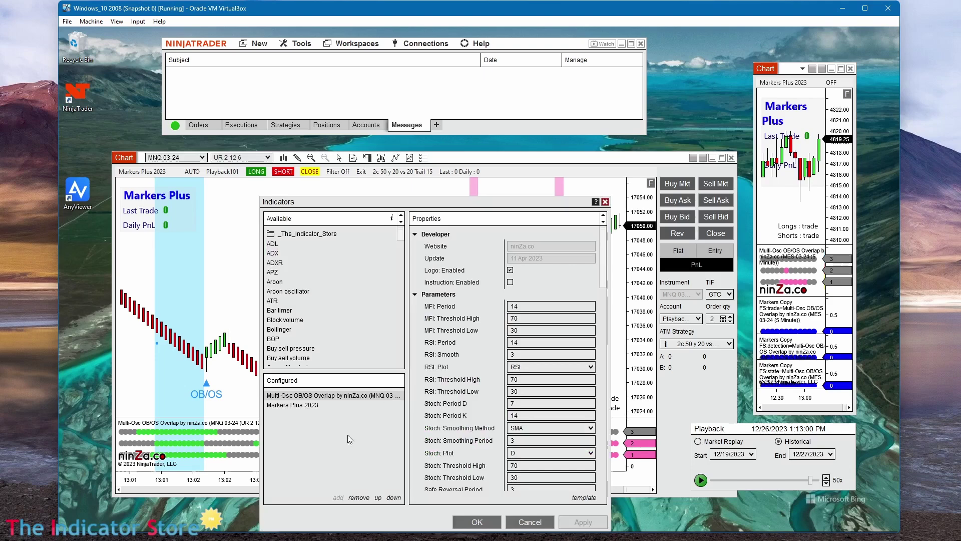
click(284, 405)
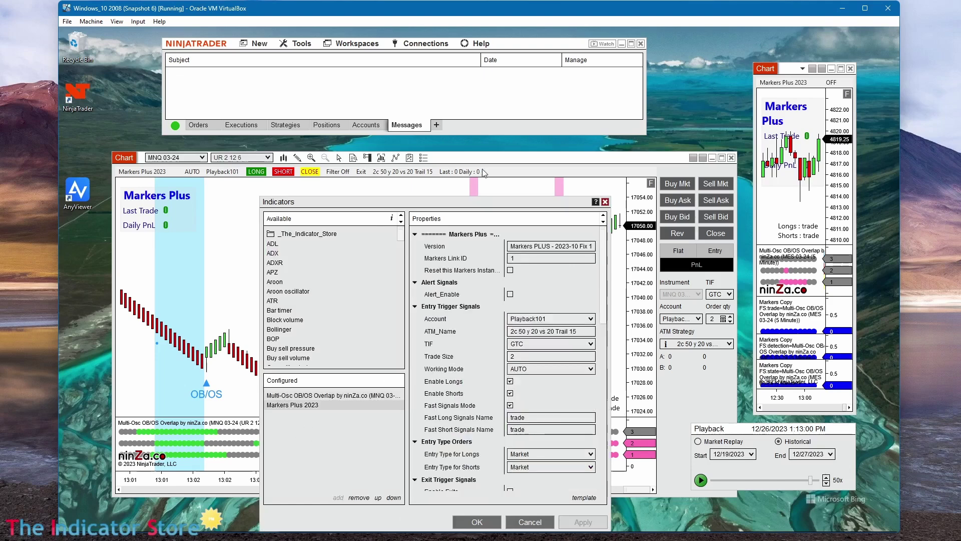
drag(536, 202, 415, 133)
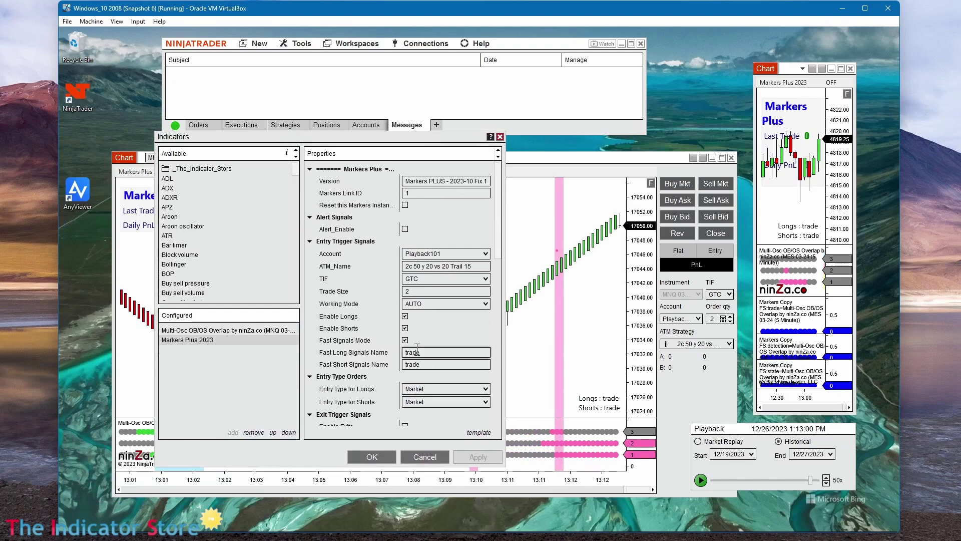
- Turn off Fast Signals Mode and bring up the Short Signal Object choices
click(418, 364)
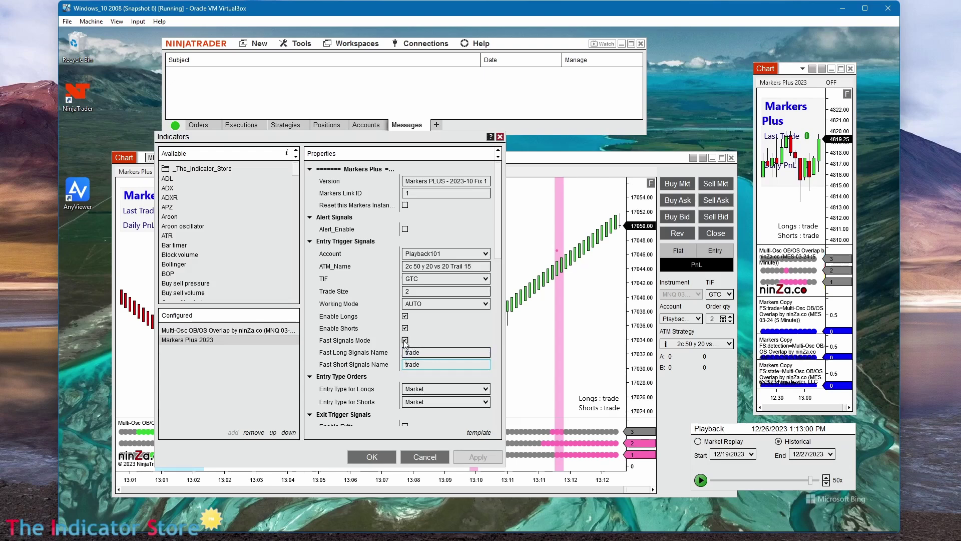
click(405, 341)
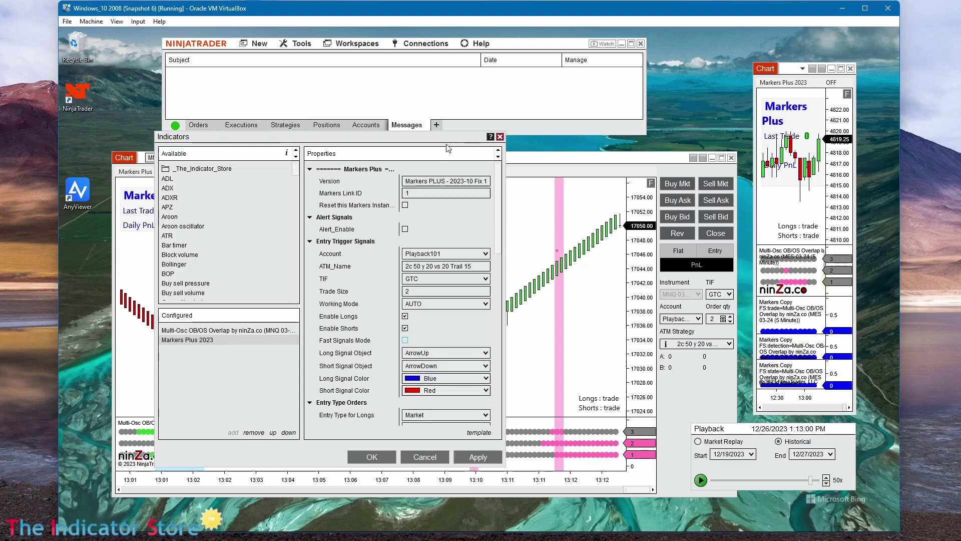
drag(447, 143, 384, 163)
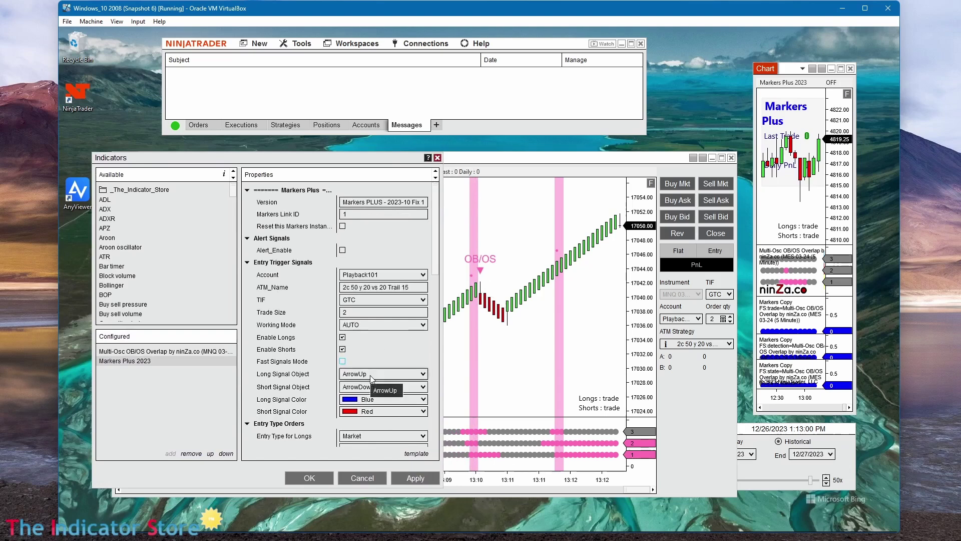
click(353, 388)
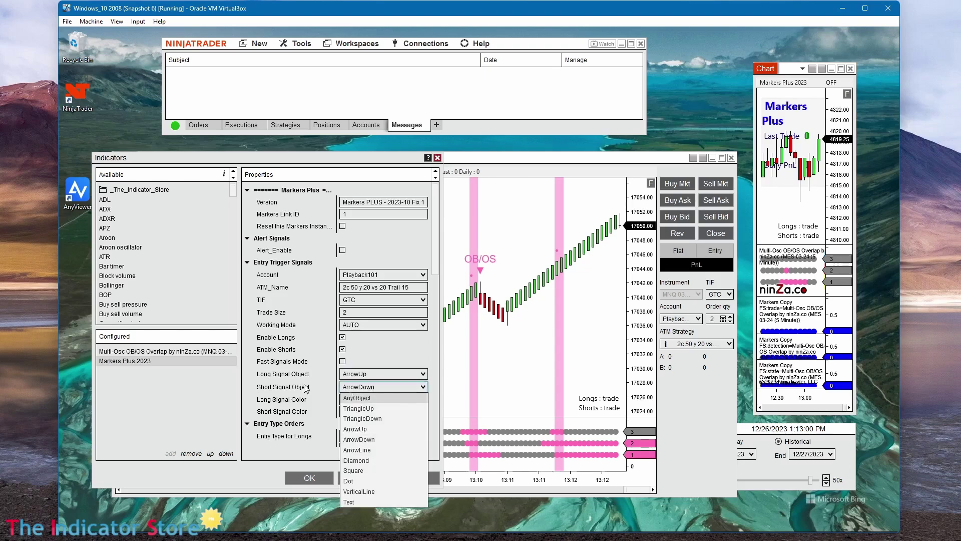
- Set Short Signal Object to Text and replace the short signal text content with OB/OS
click(350, 502)
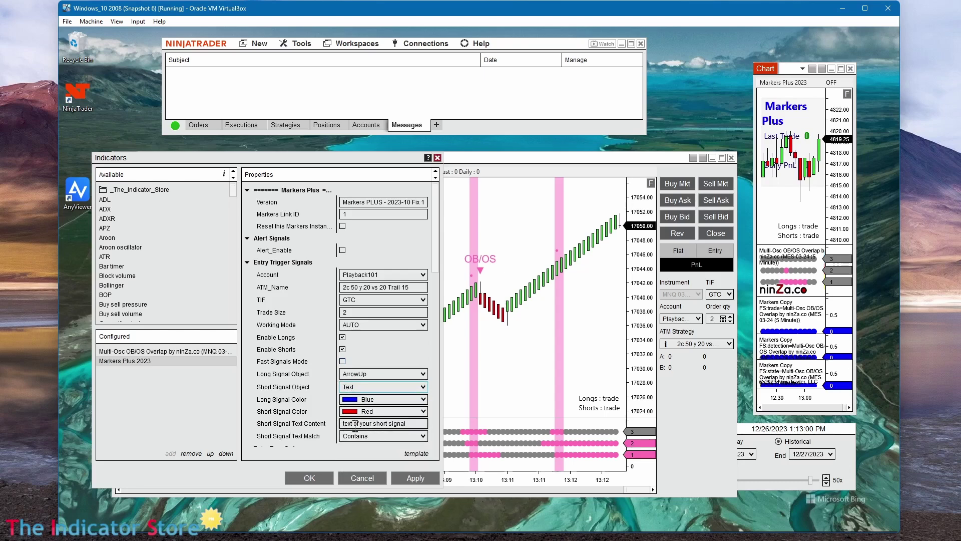
drag(417, 423, 303, 428)
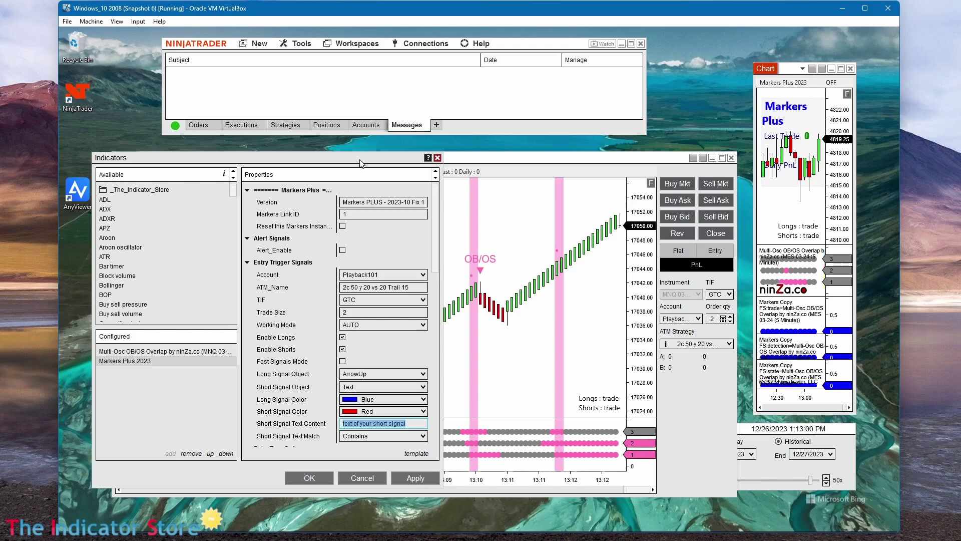
drag(360, 163, 798, 158)
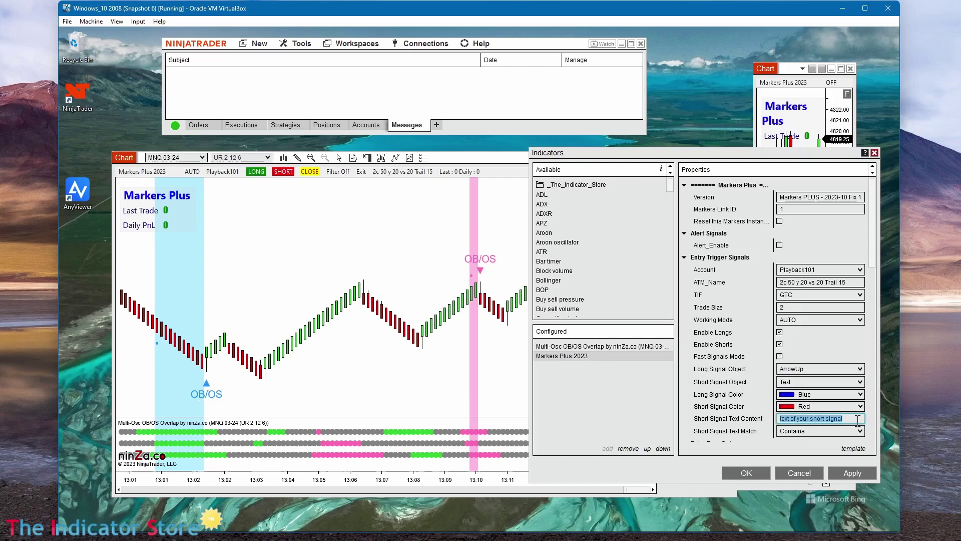
text(OB/OS)
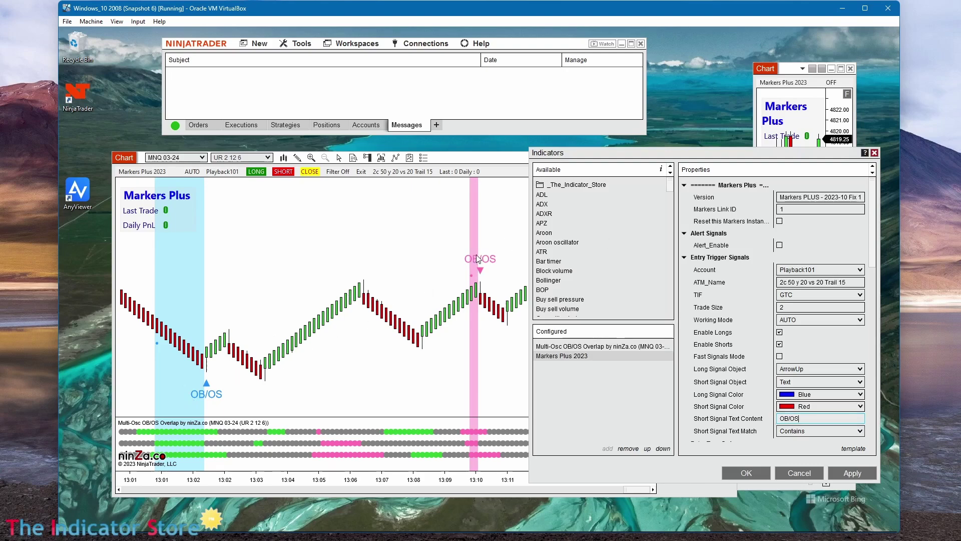
drag(626, 152, 94, 109)
- Apply the Markers Plus settings and check the pink OB/OS marker's colour
click(206, 429)
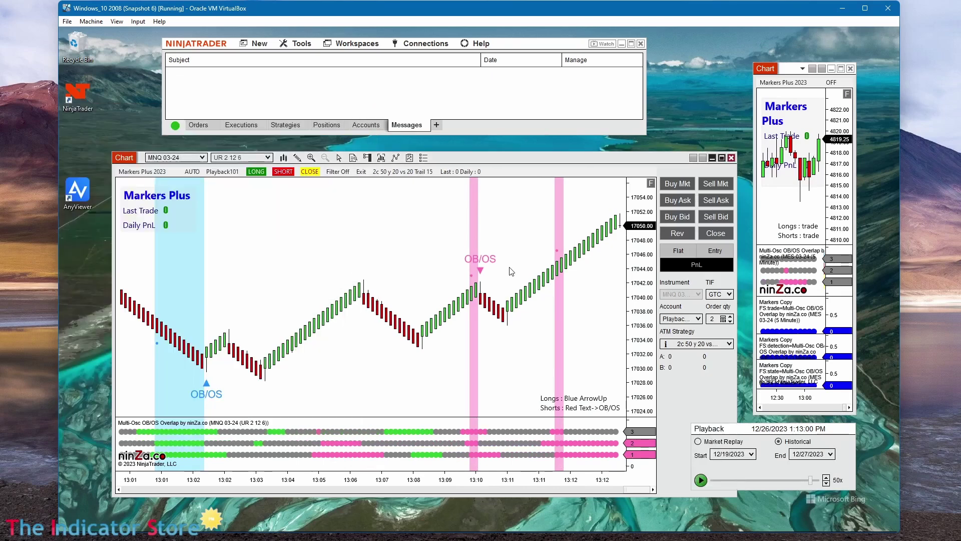
double_click(475, 260)
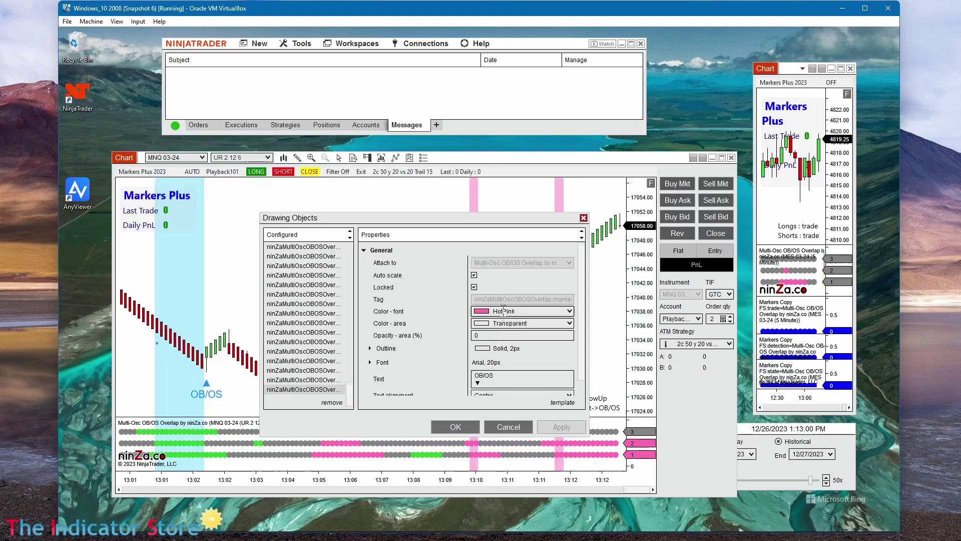
click(494, 428)
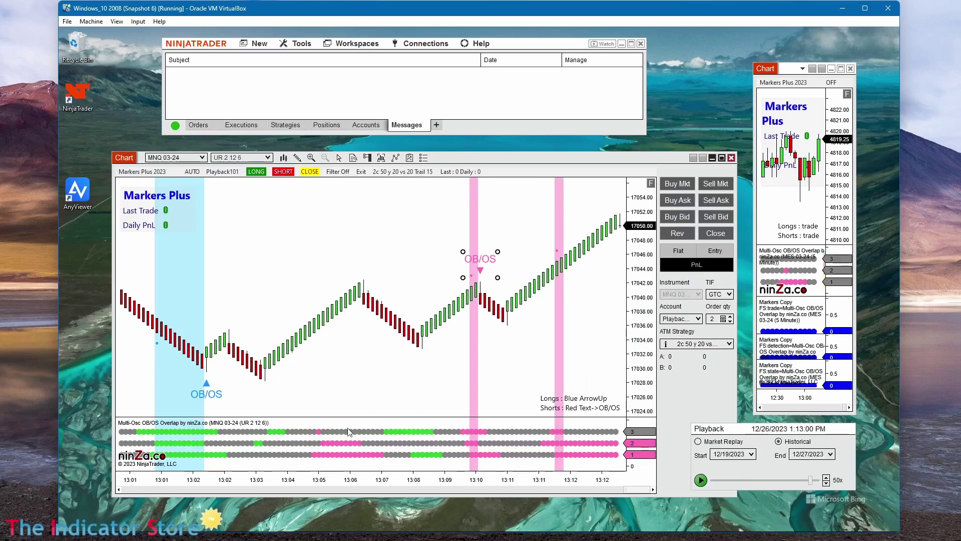
- Reopen the Indicators dialog at the Markers Plus 2023 settings
right_click(336, 269)
click(346, 241)
right_click(345, 241)
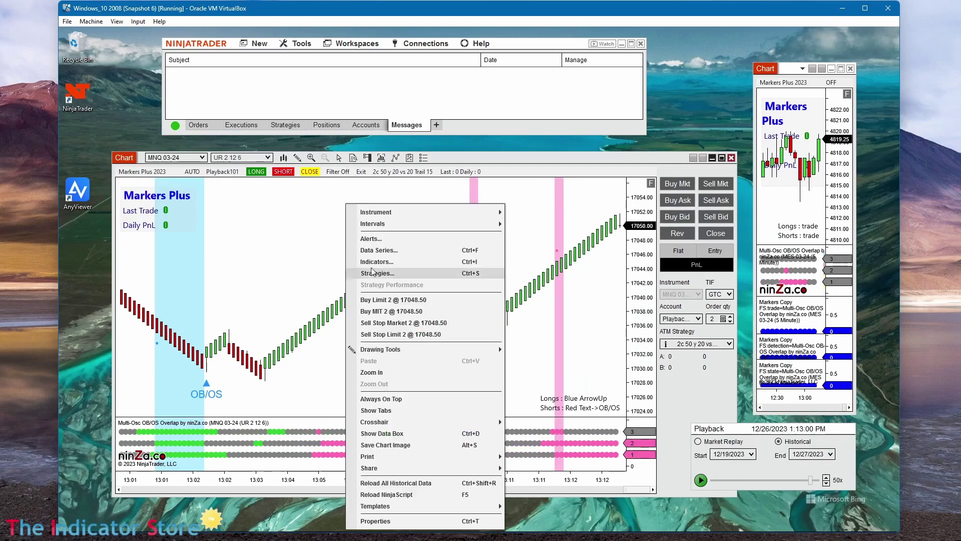
click(363, 256)
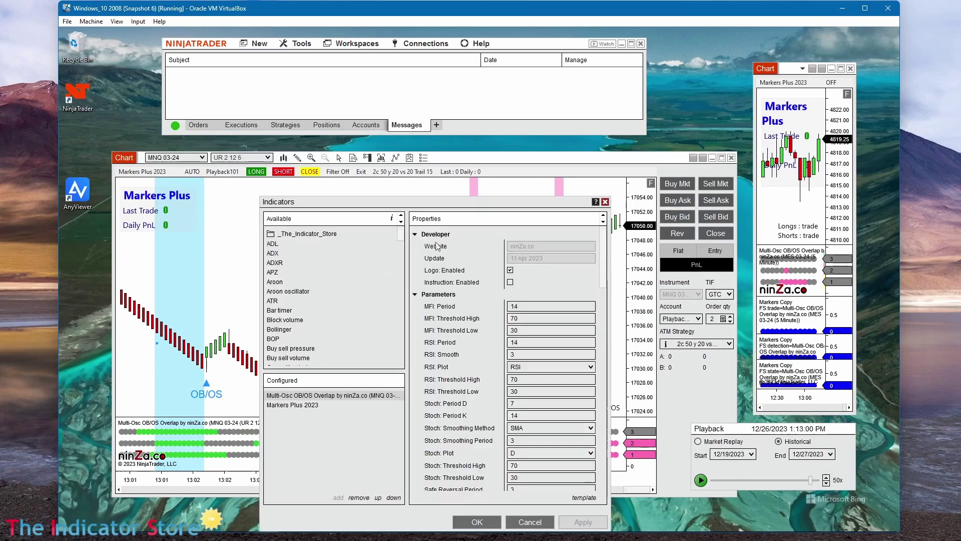
drag(485, 201, 324, 120)
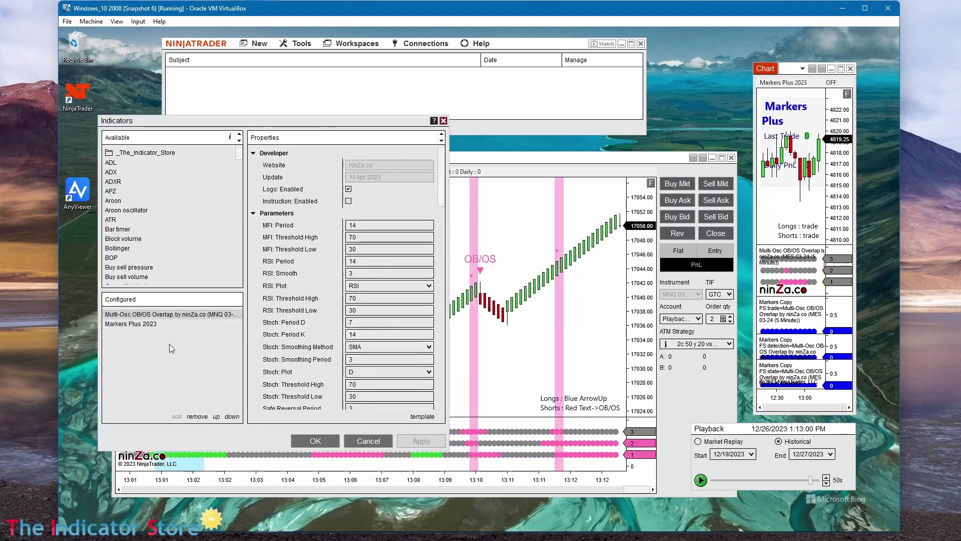
click(136, 323)
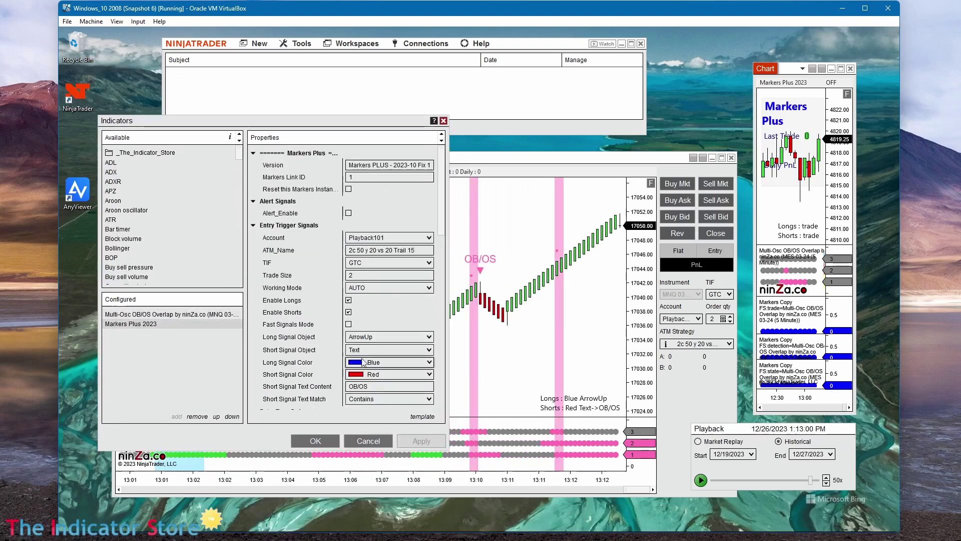
scroll(373, 371, down, 1)
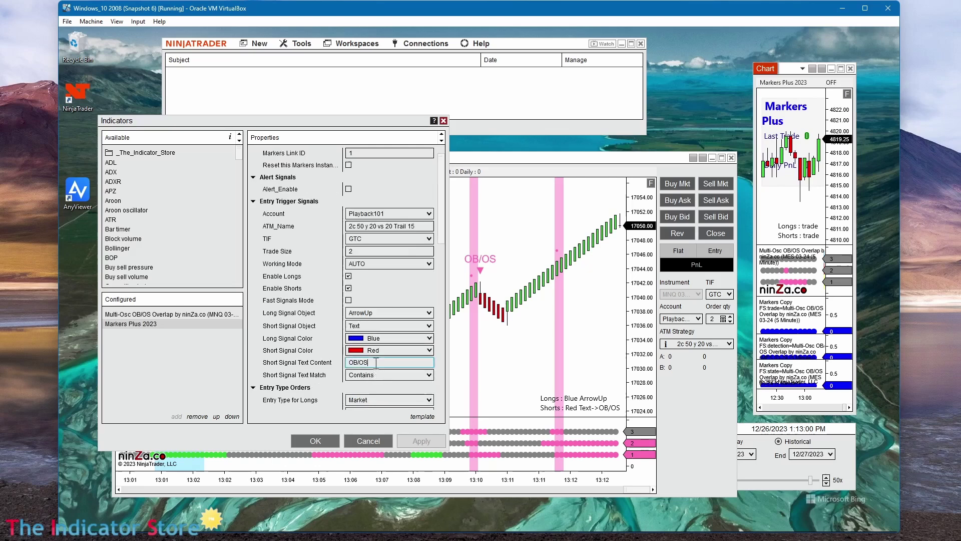
- Set Short Signal Color to HotPink, keeping the text match mode at Contains
double_click(356, 363)
double_click(373, 350)
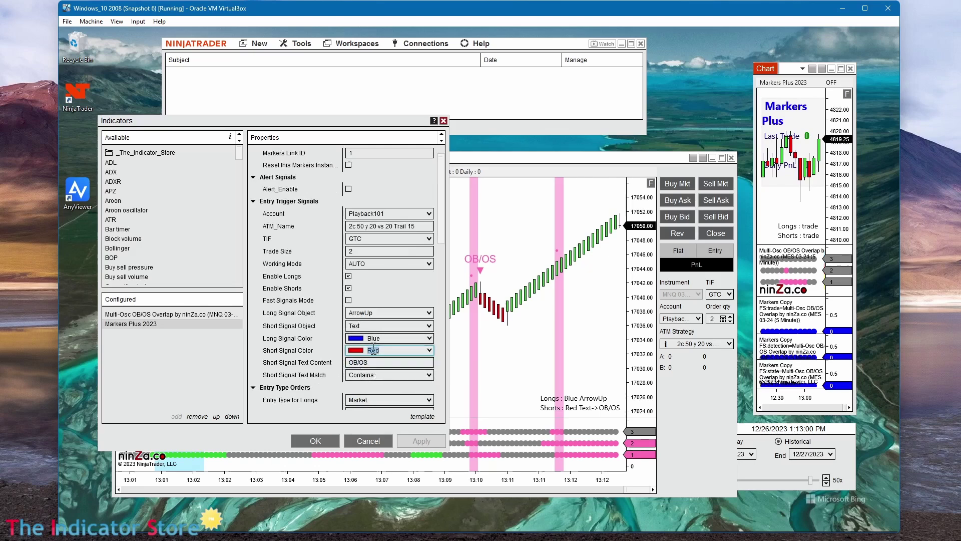
text(hotpink)
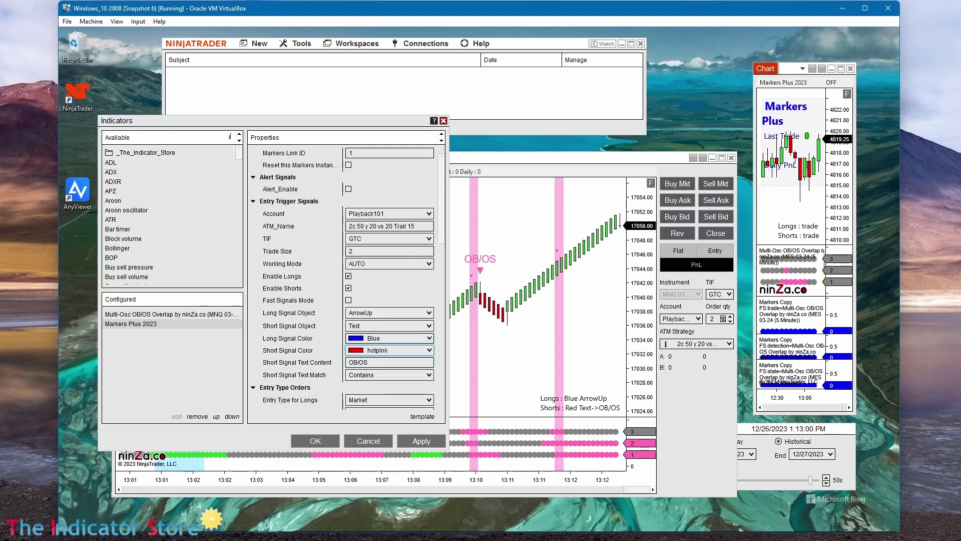
key(Return)
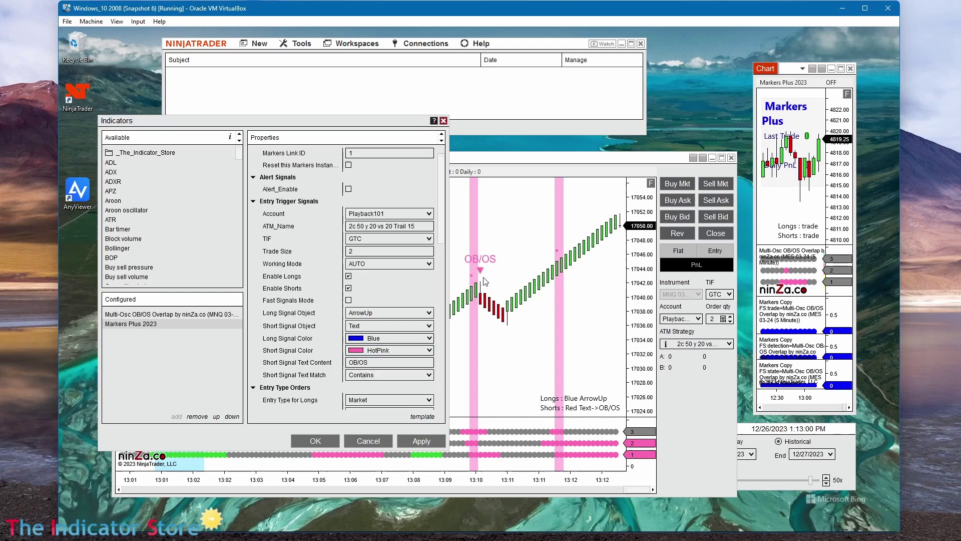
click(360, 376)
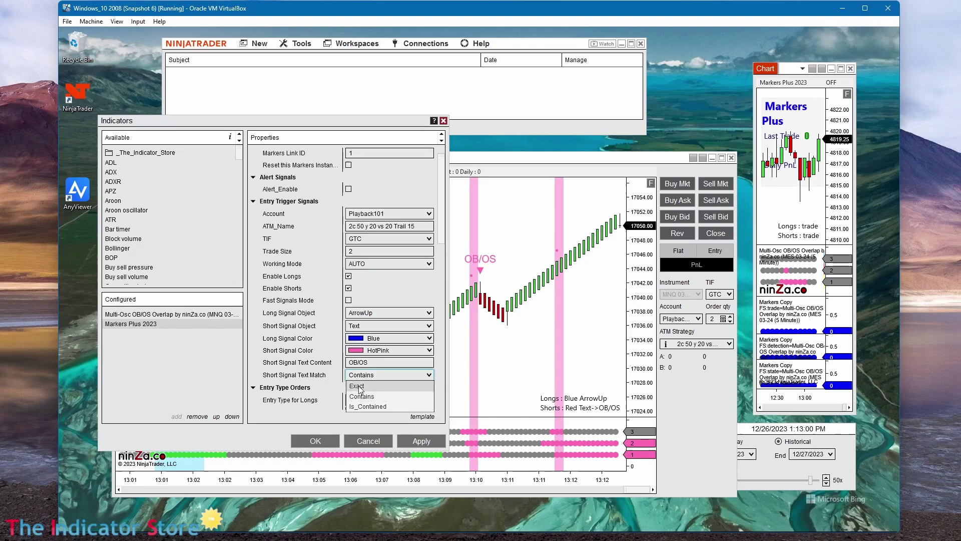
click(338, 378)
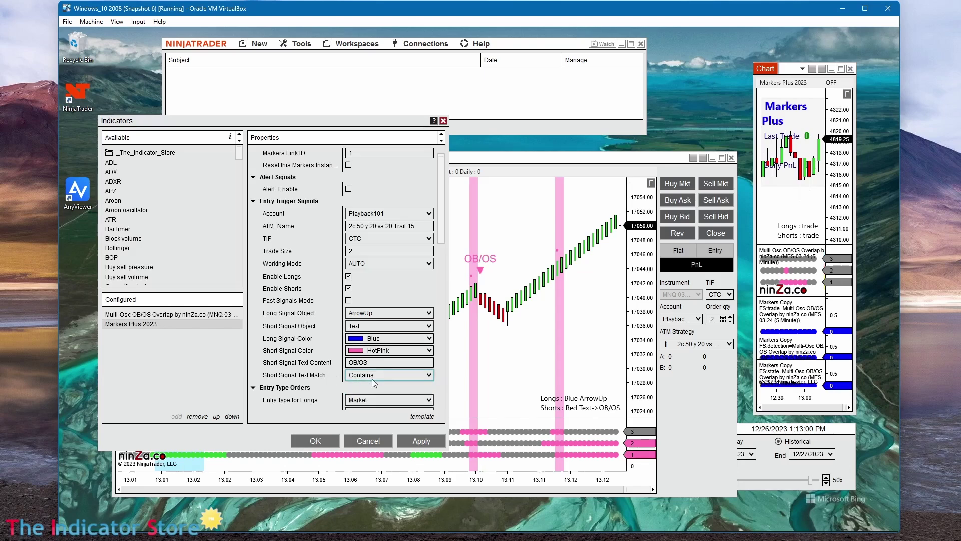
click(368, 361)
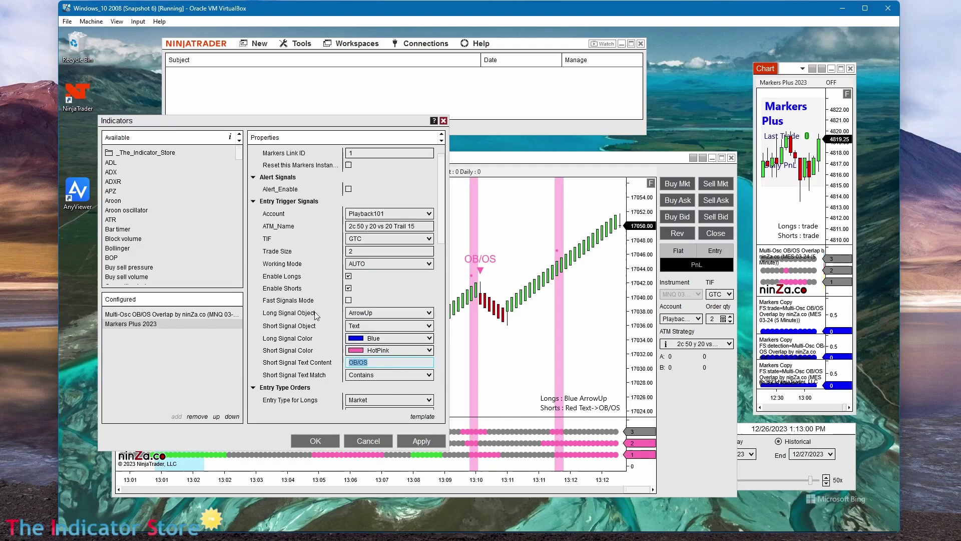
- Set Long Signal Object to Text with OB/OS as its text content, and apply
click(379, 314)
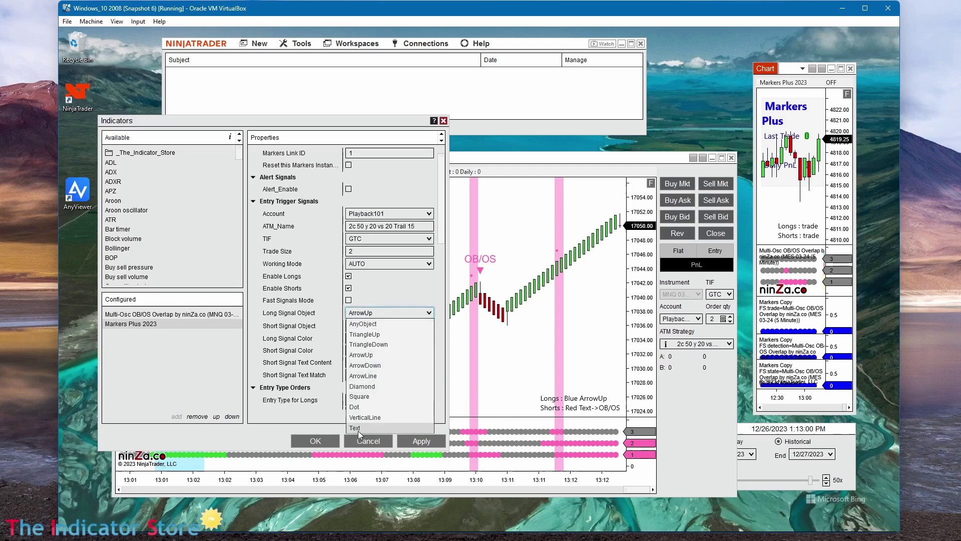
key(Escape)
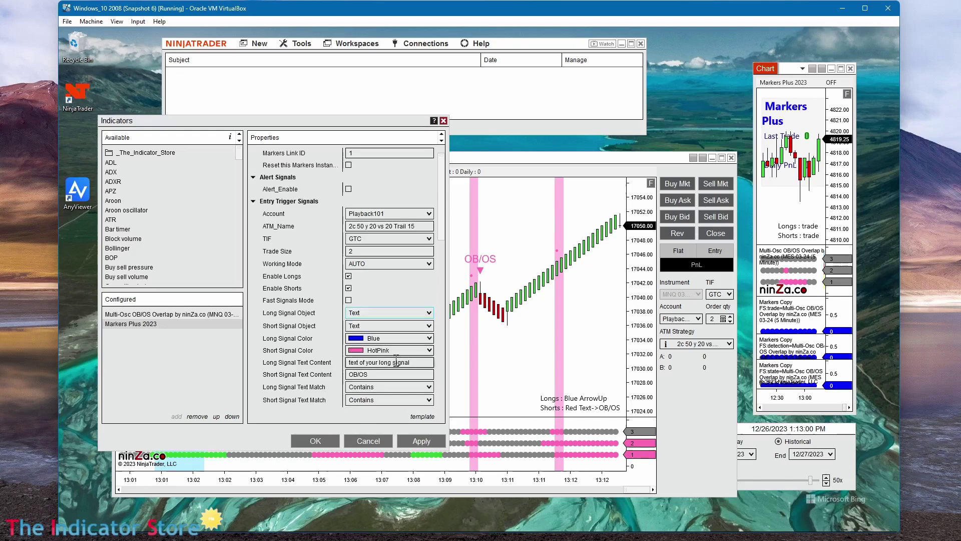
click(262, 365)
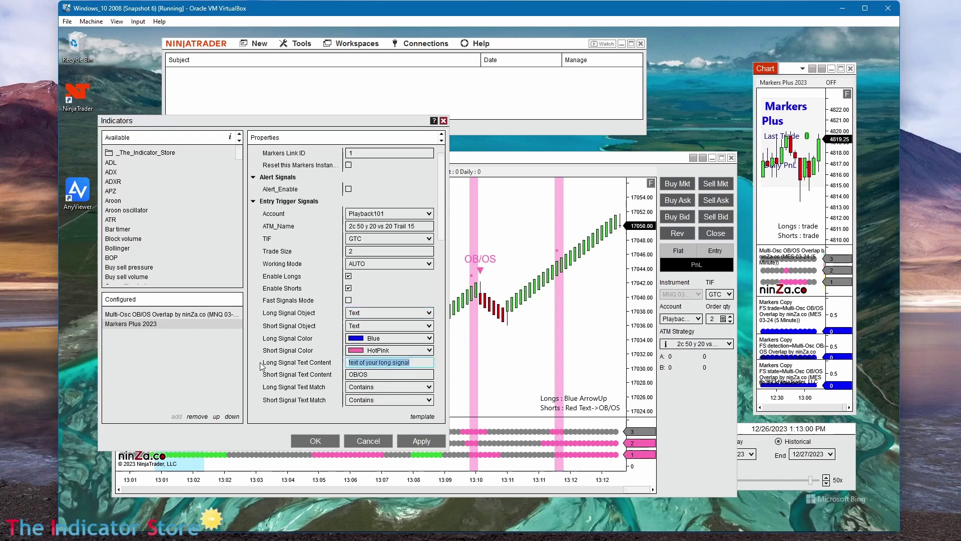
text(OB/OS)
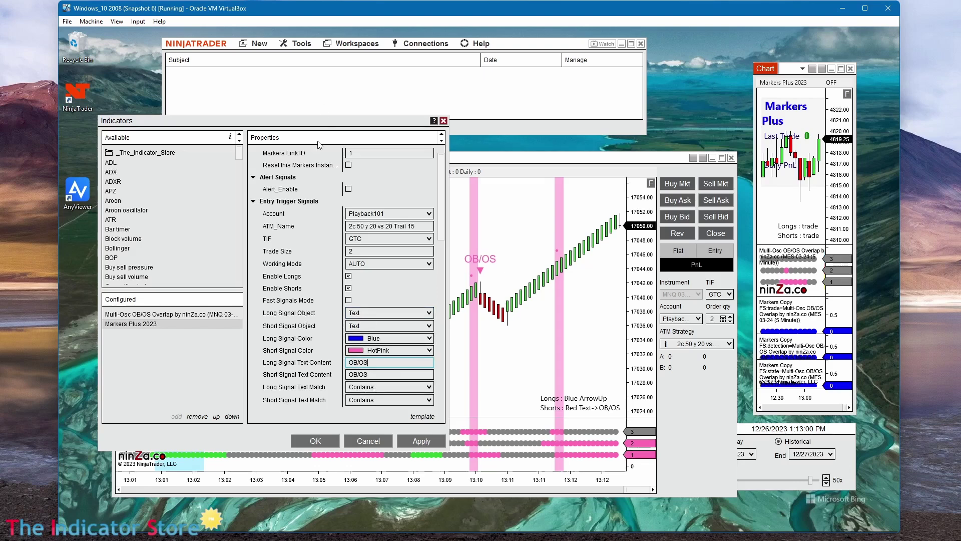
drag(318, 119, 560, 106)
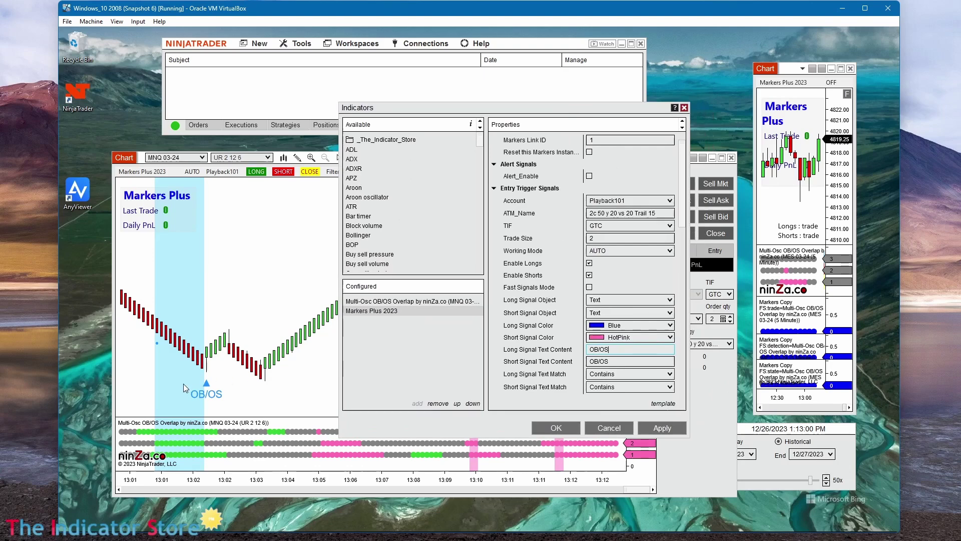
click(575, 426)
- Check the blue OB/OS marker's DodgerBlue font colour, then bring up the chart's options menu
double_click(207, 394)
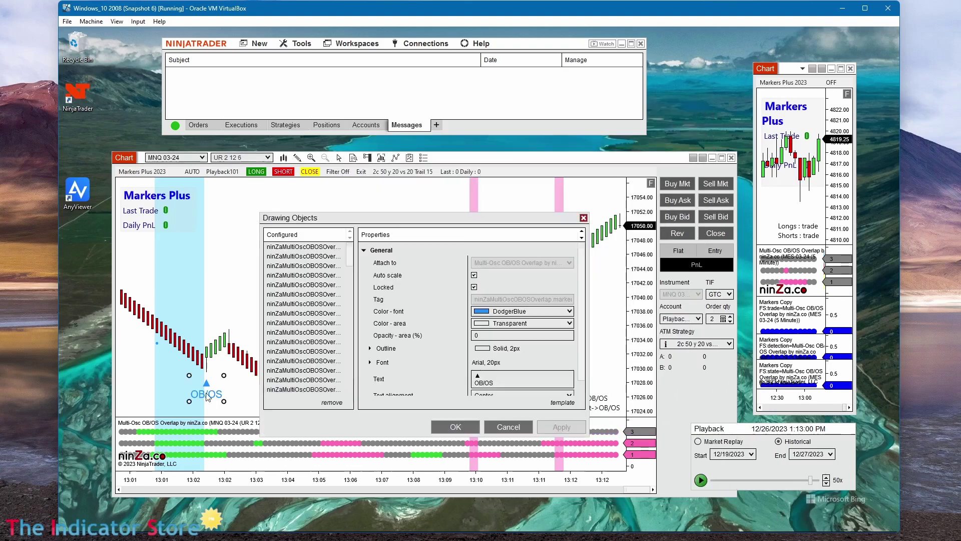
double_click(512, 311)
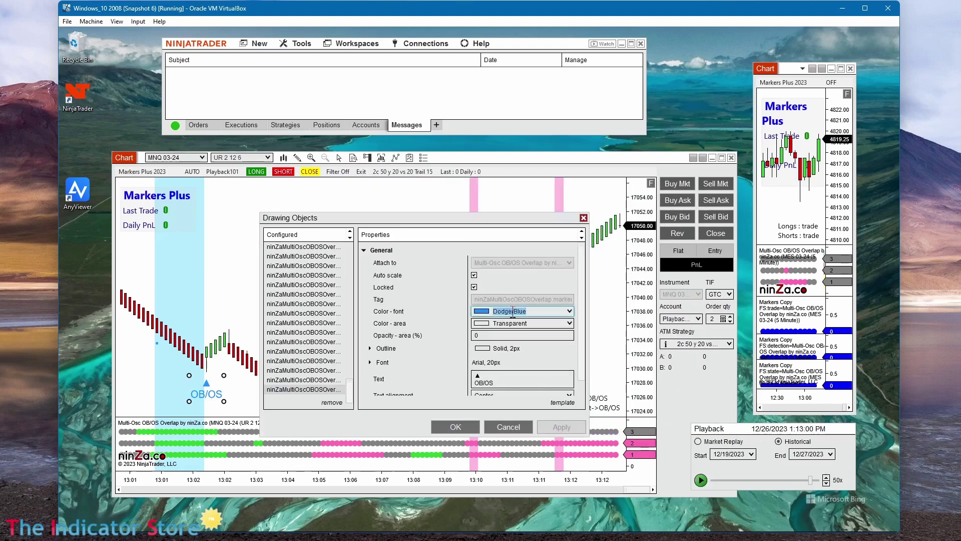
click(495, 427)
right_click(429, 371)
click(398, 257)
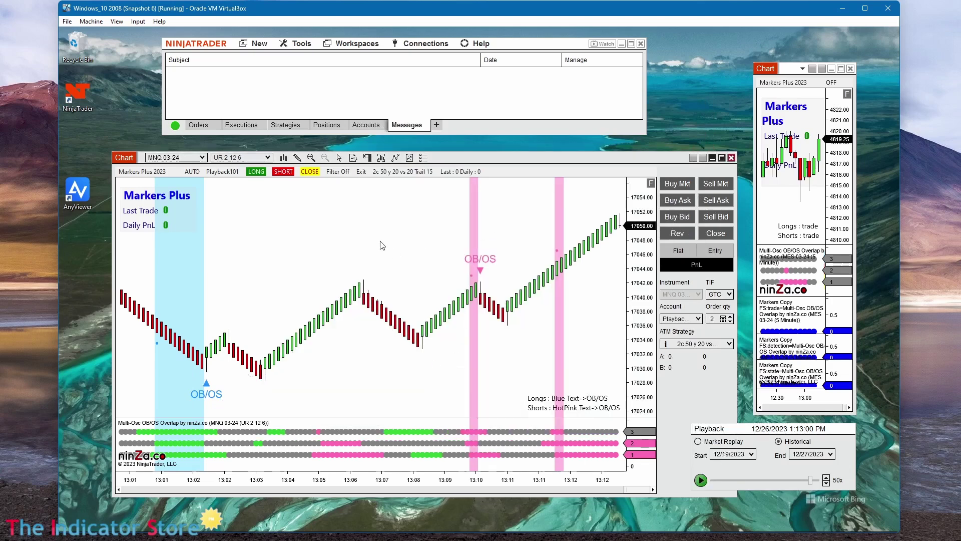
right_click(389, 255)
- Change Markers Plus 2023's Long Signal Color from Blue to DodgerBlue and apply it
click(415, 261)
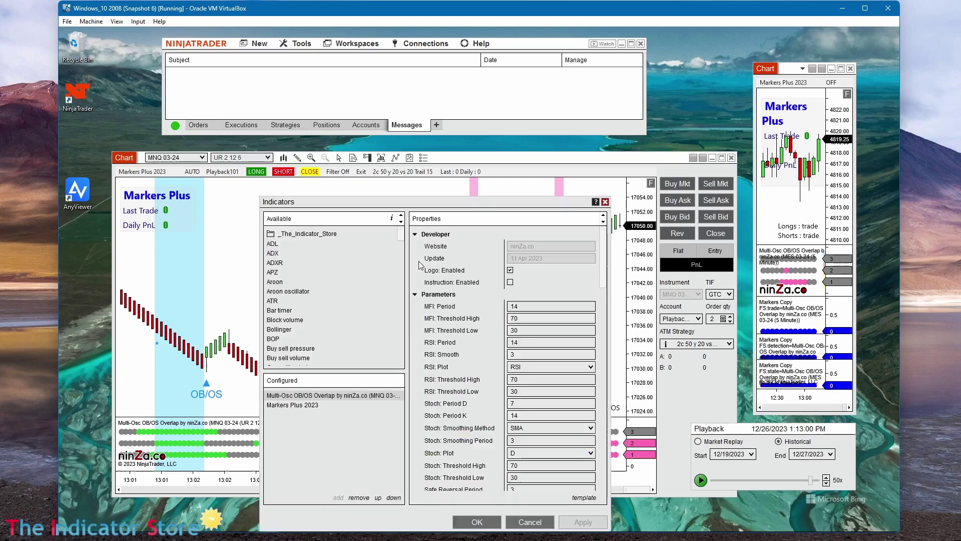
click(305, 405)
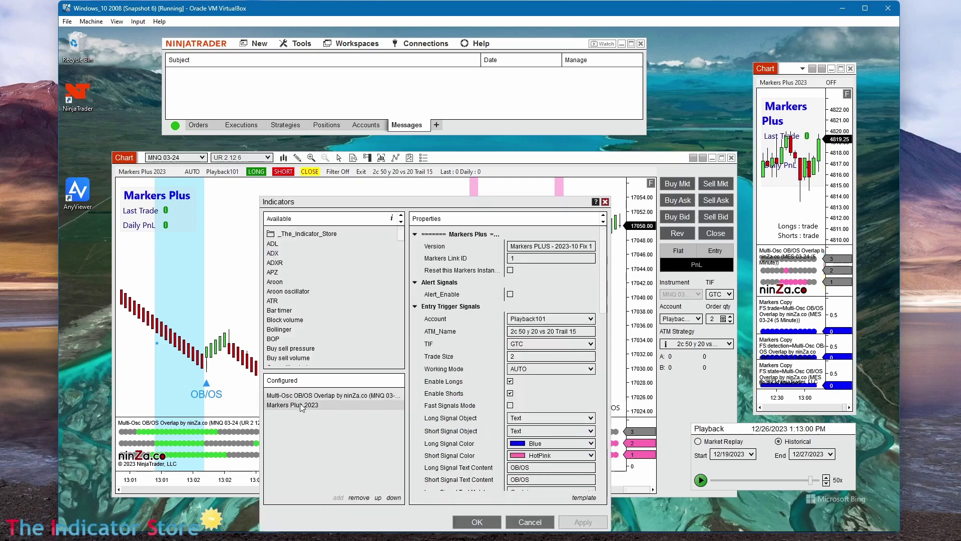
scroll(549, 479, down, 2)
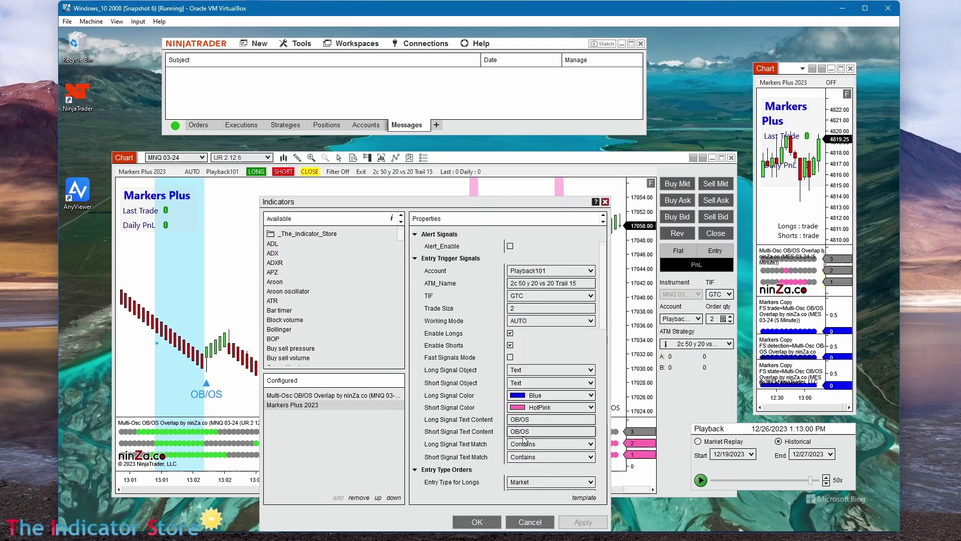
click(530, 395)
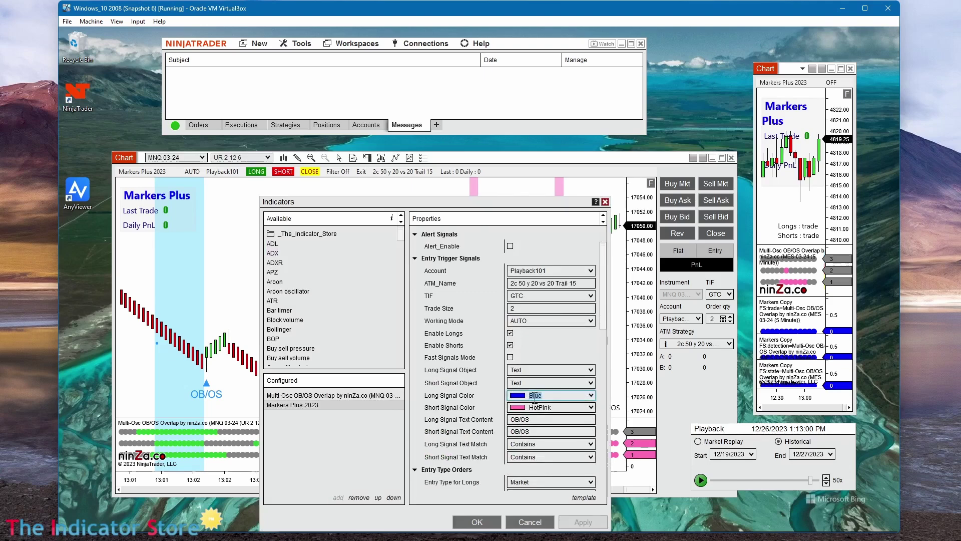
text(DodgerBlue)
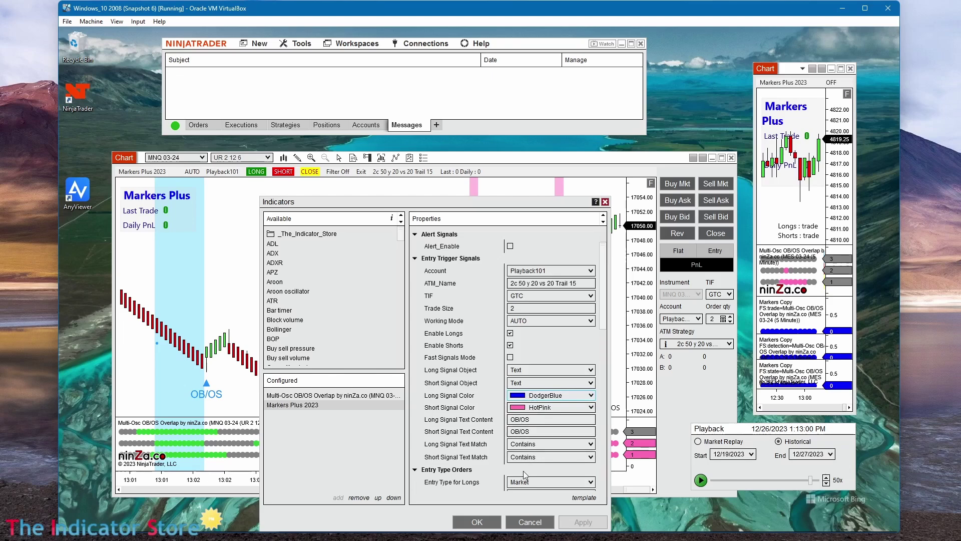
click(474, 523)
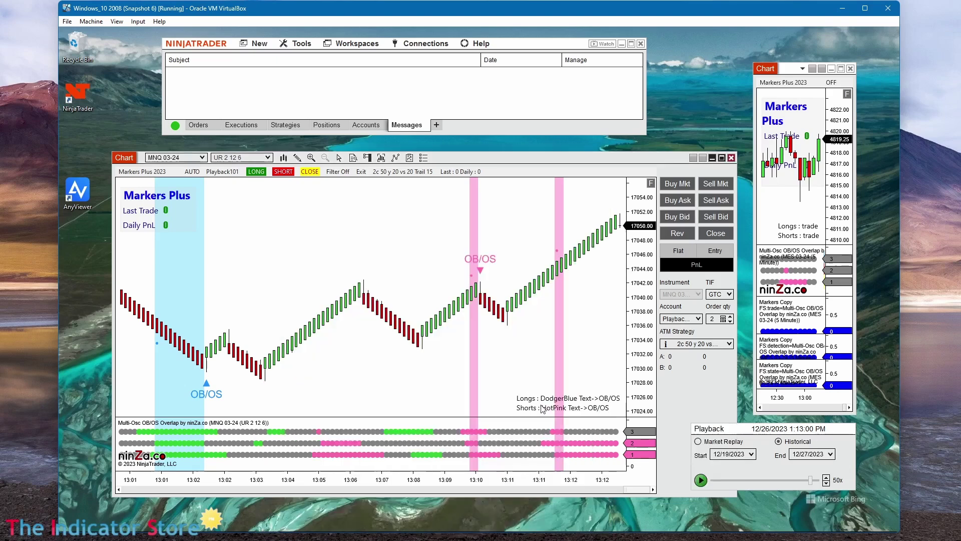
- Open the pink OB/OS marker's properties and go into its Text field
double_click(479, 272)
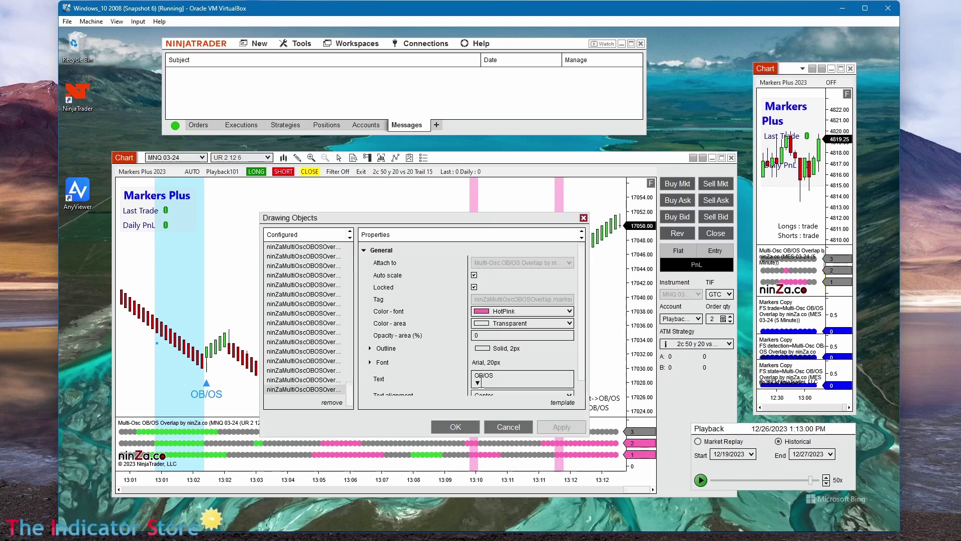
click(517, 429)
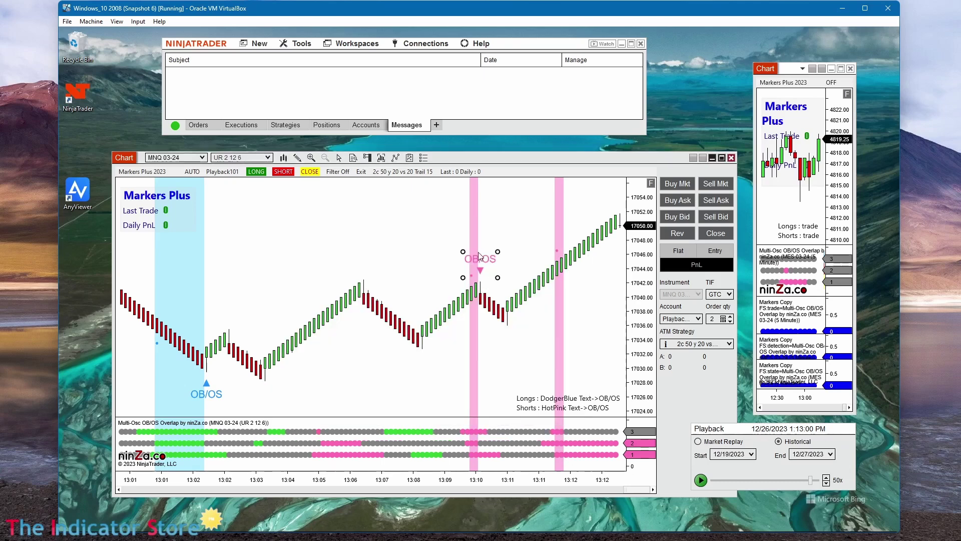
double_click(480, 267)
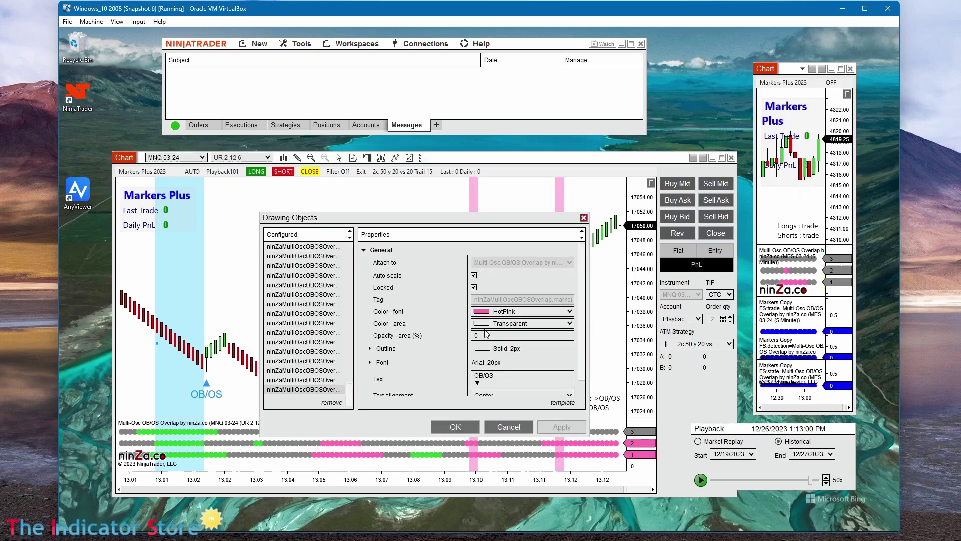
click(478, 381)
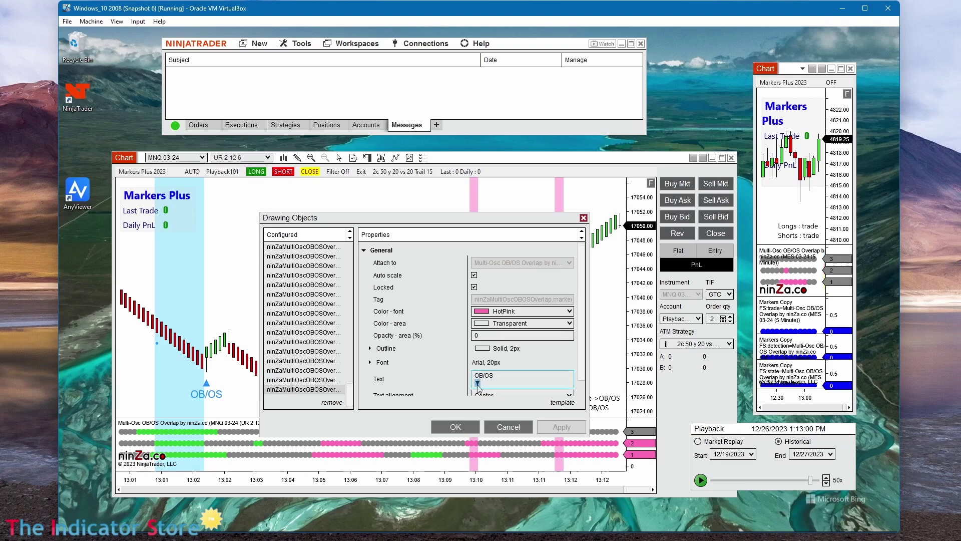
- Copy the ▼ symbol, cancel the marker dialog, and reopen the Indicators dialog
double_click(476, 385)
right_click(476, 386)
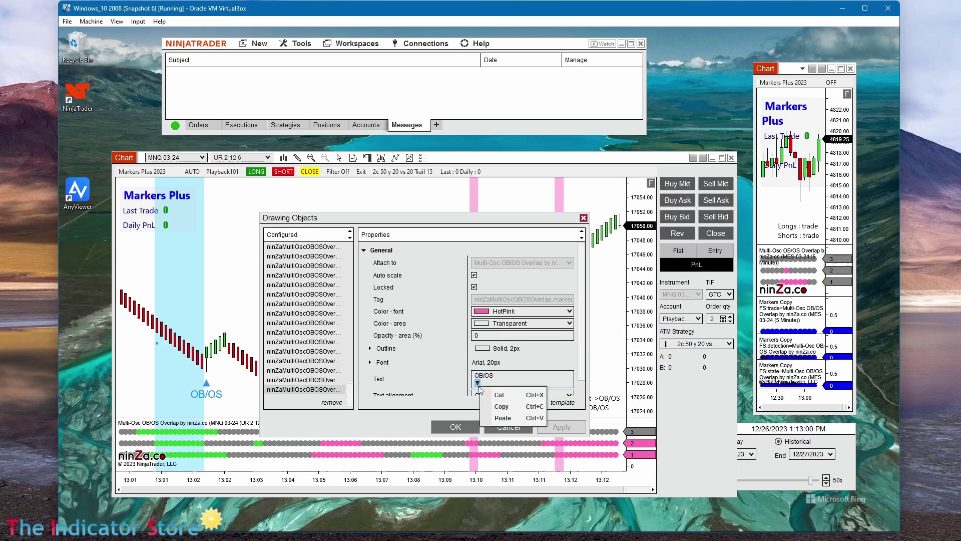
click(503, 407)
click(509, 428)
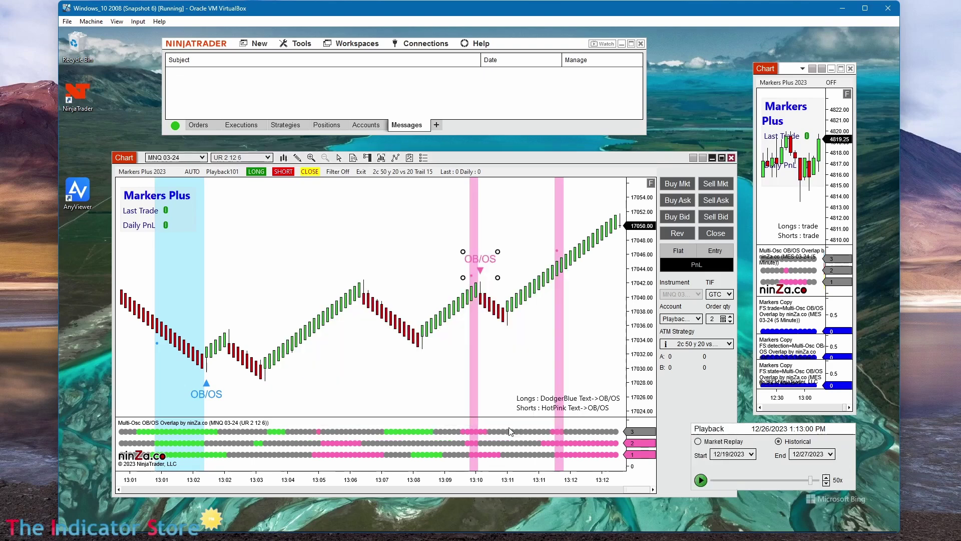
right_click(403, 229)
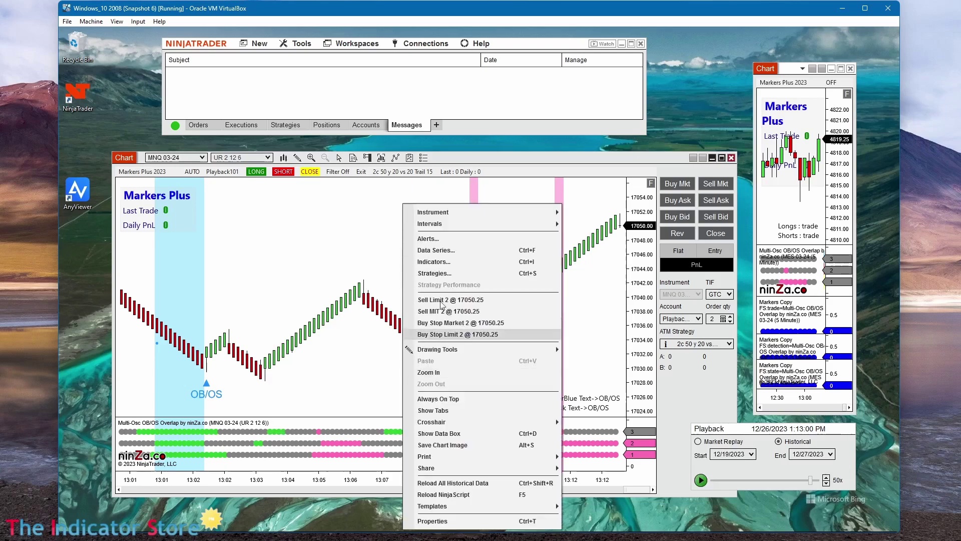
click(434, 269)
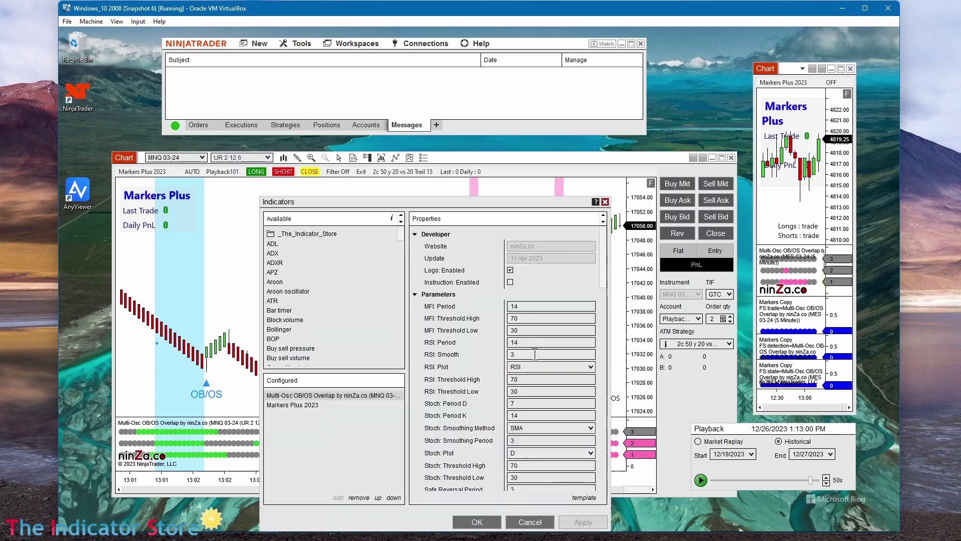
- In Markers Plus 2023, replace the Short Signal Text Content OB/OS with ▼
click(292, 405)
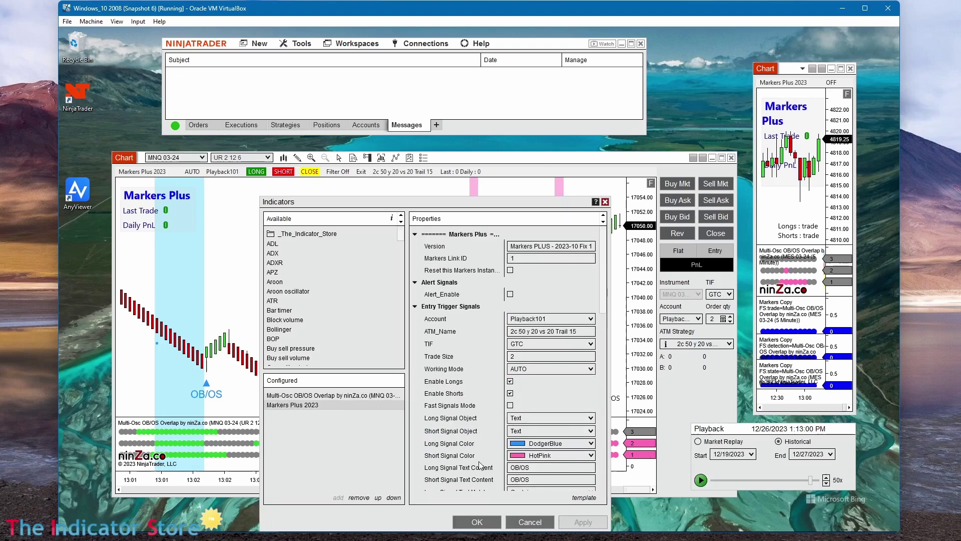
scroll(480, 464, down, 2)
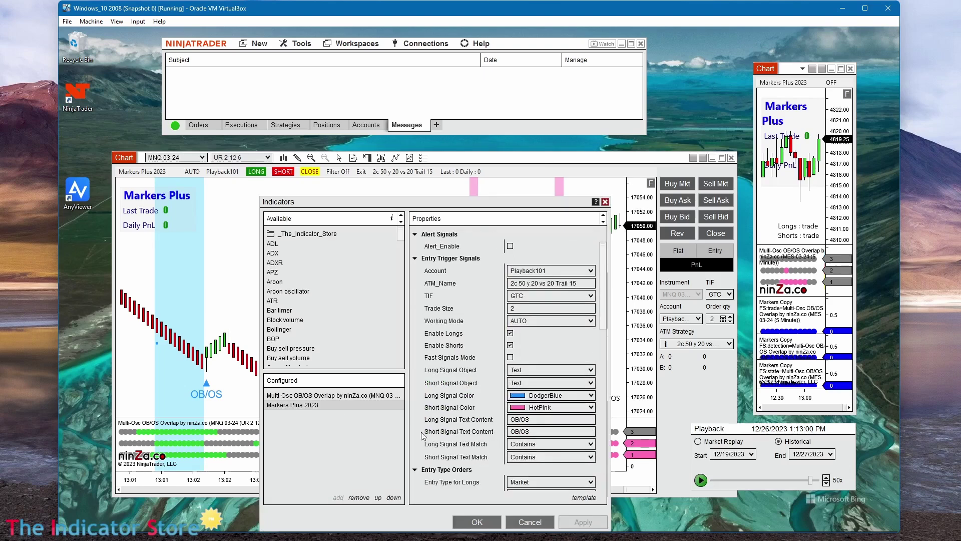
click(524, 431)
drag(532, 430, 510, 431)
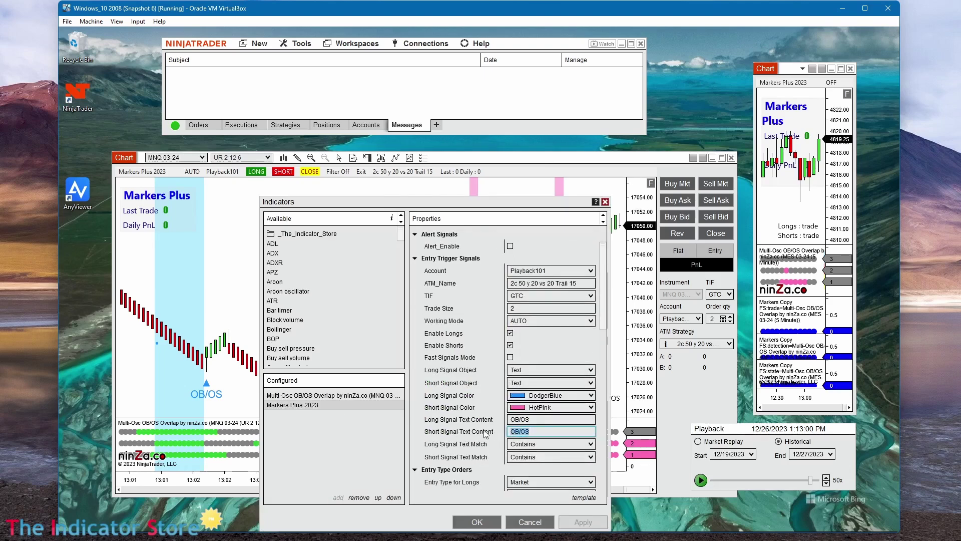
right_click(521, 437)
click(548, 446)
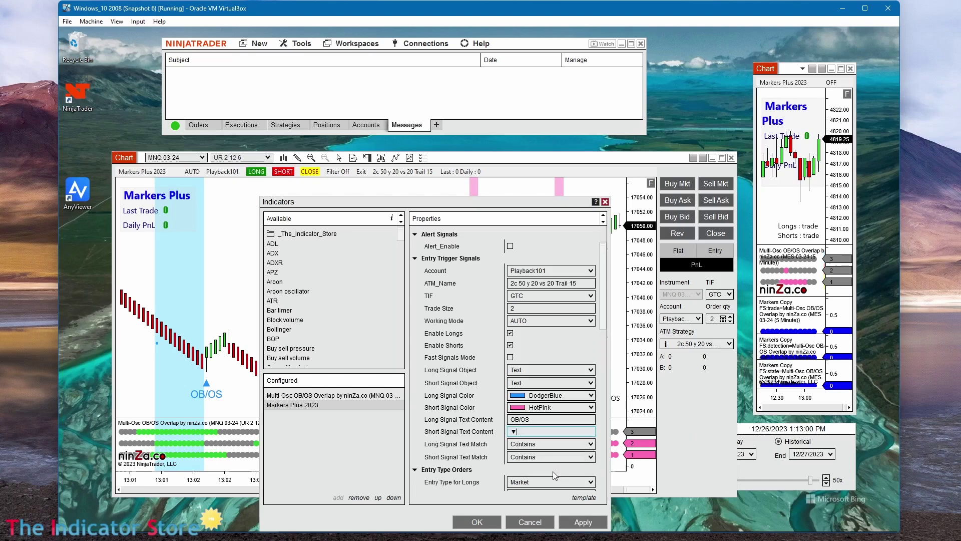
- Set both Short and Long Signal Color to Transparent and apply the settings
double_click(538, 407)
key(BackSpace)
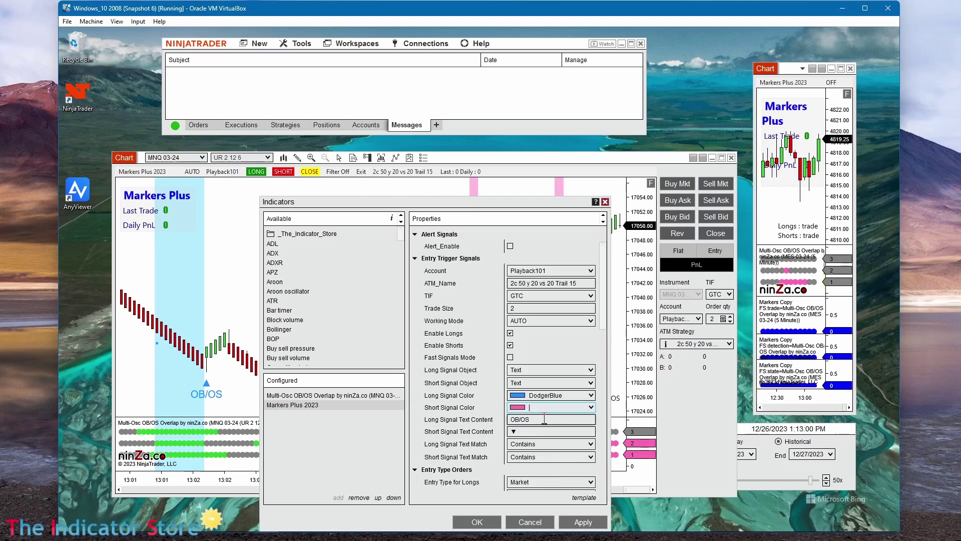
click(592, 407)
click(546, 53)
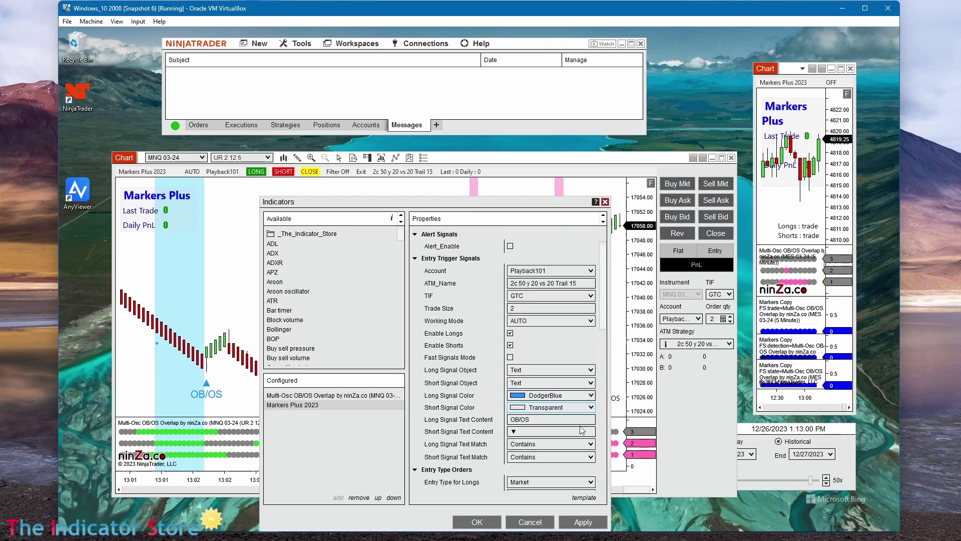
click(591, 395)
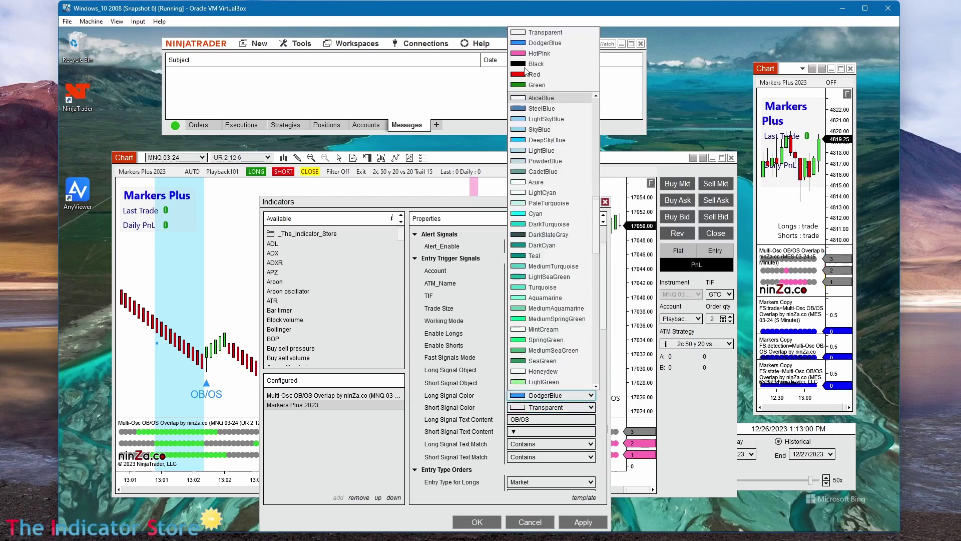
click(545, 32)
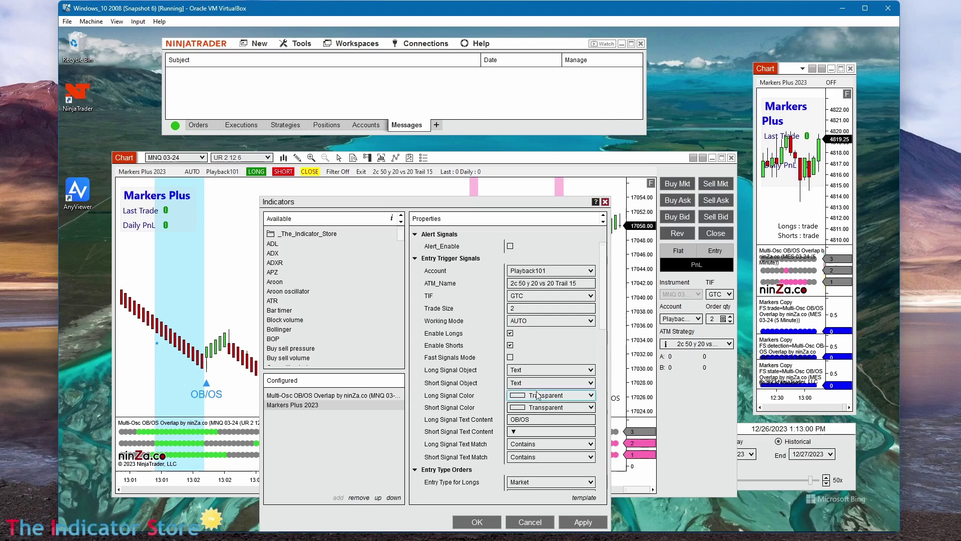
click(533, 422)
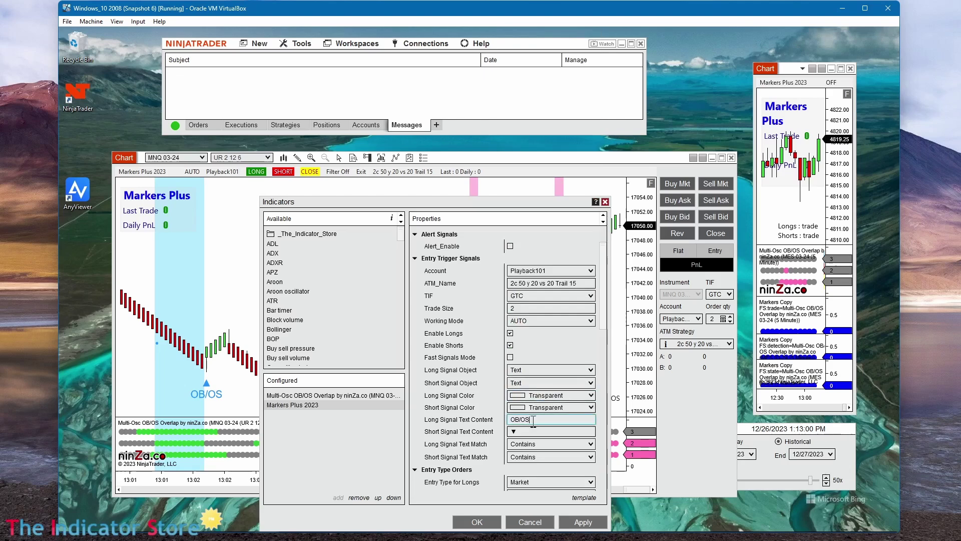
click(481, 521)
- Copy the ▲ from the blue OB/OS marker's Text field and cancel without changes
double_click(214, 394)
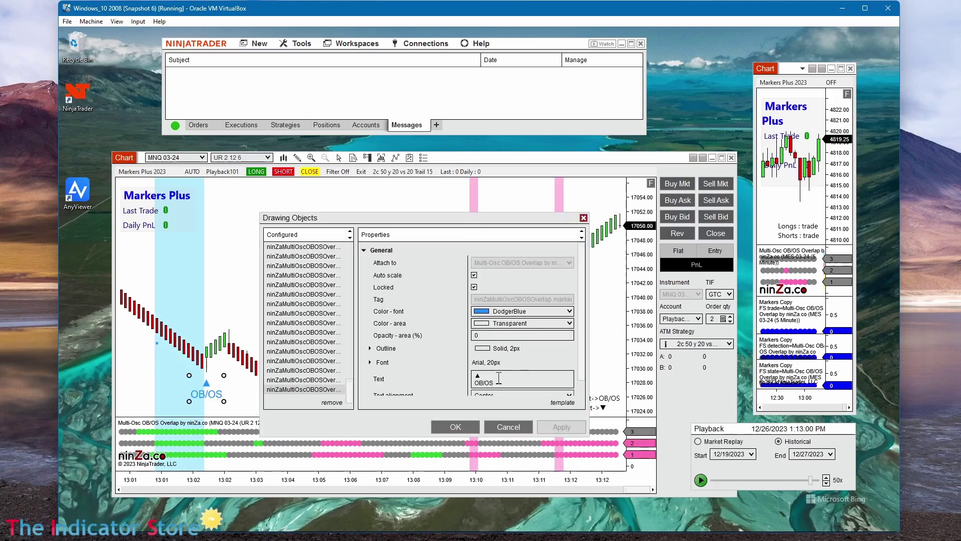
scroll(497, 378, down, 2)
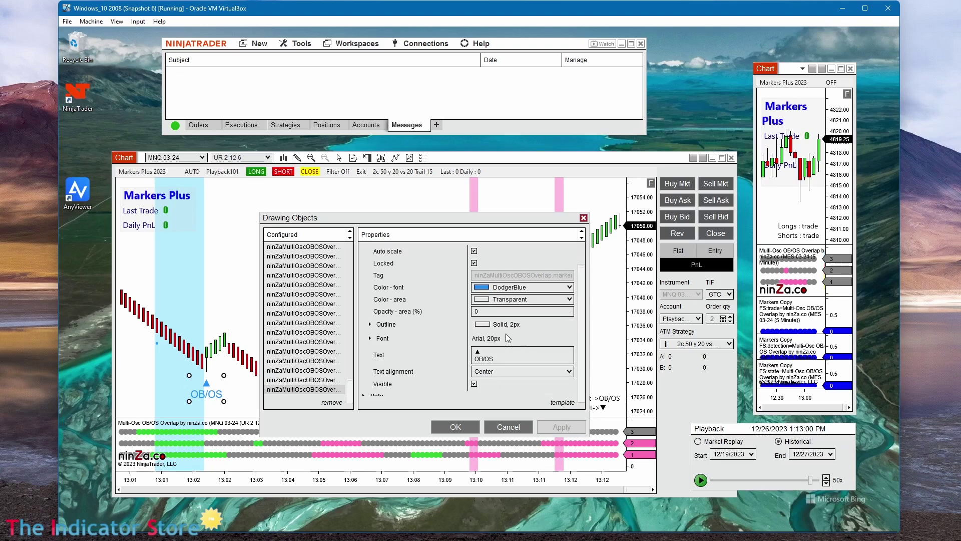
double_click(478, 352)
right_click(477, 354)
click(501, 375)
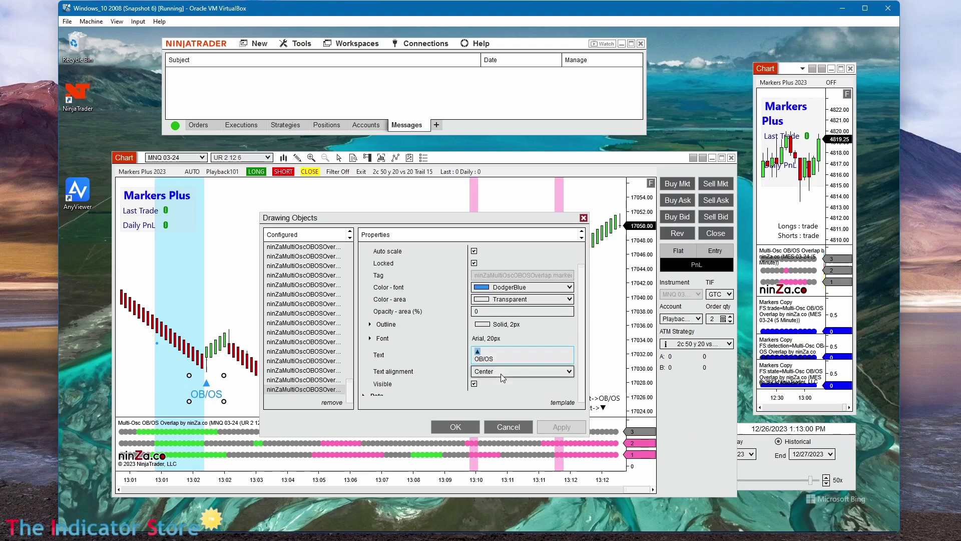
click(503, 430)
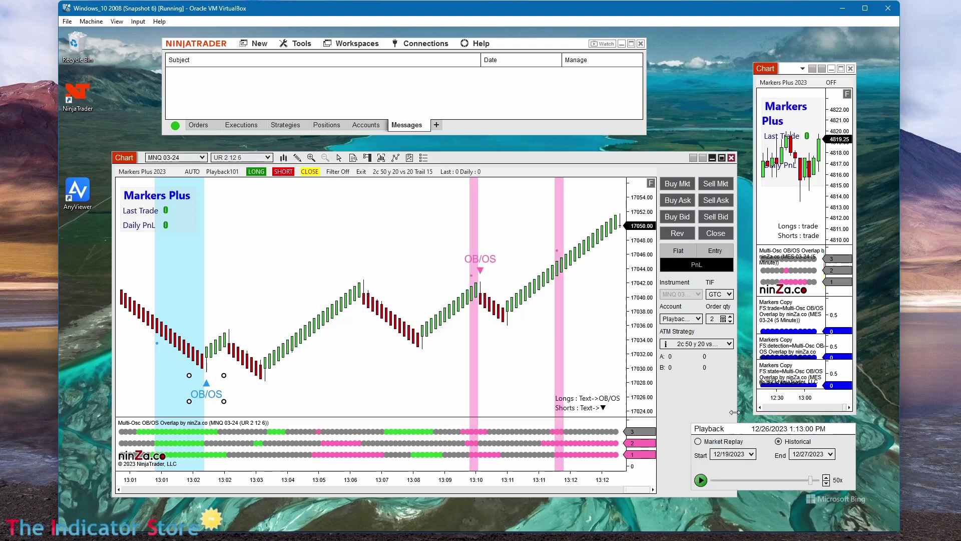
- Replace the Long Signal Text Content OB/OS with ▲
right_click(373, 377)
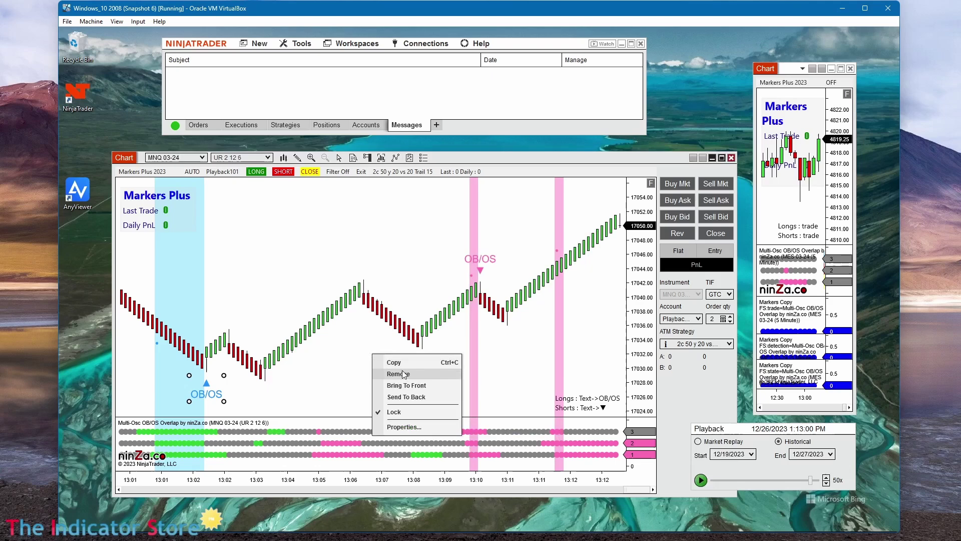
click(341, 345)
right_click(373, 383)
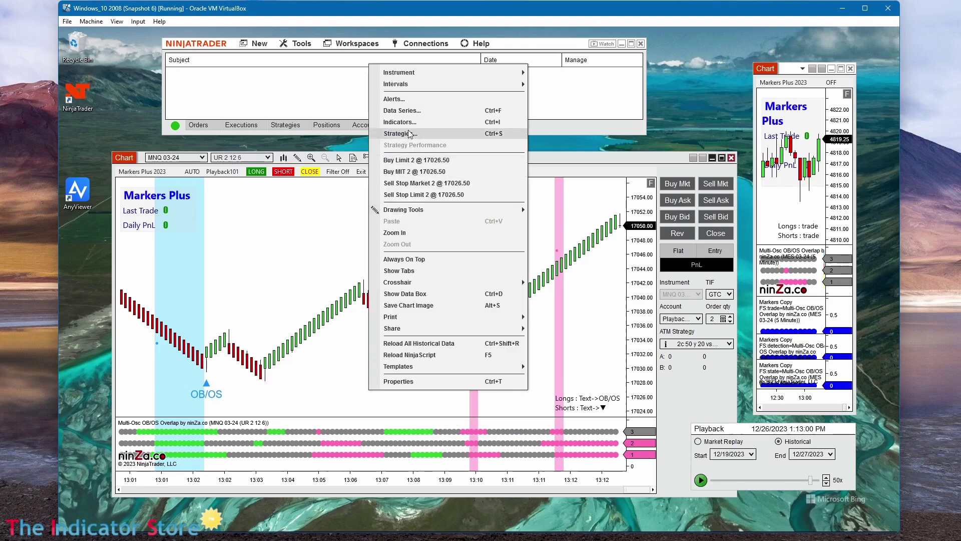
click(563, 339)
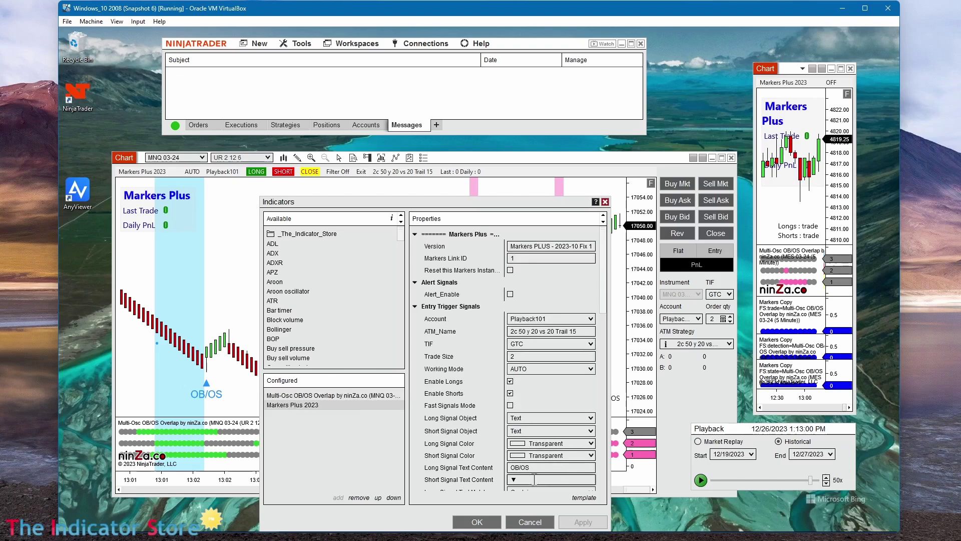
click(481, 471)
right_click(537, 468)
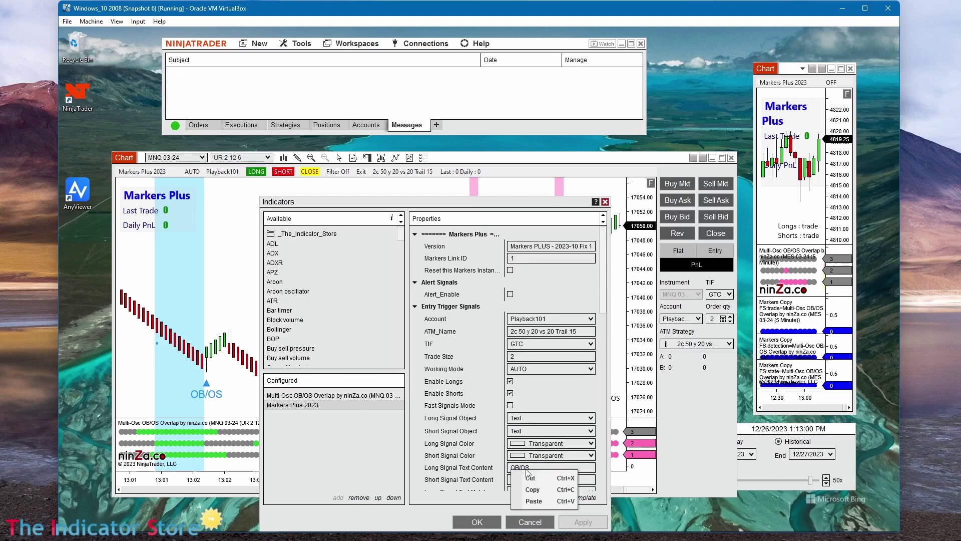
click(542, 498)
drag(542, 202, 642, 103)
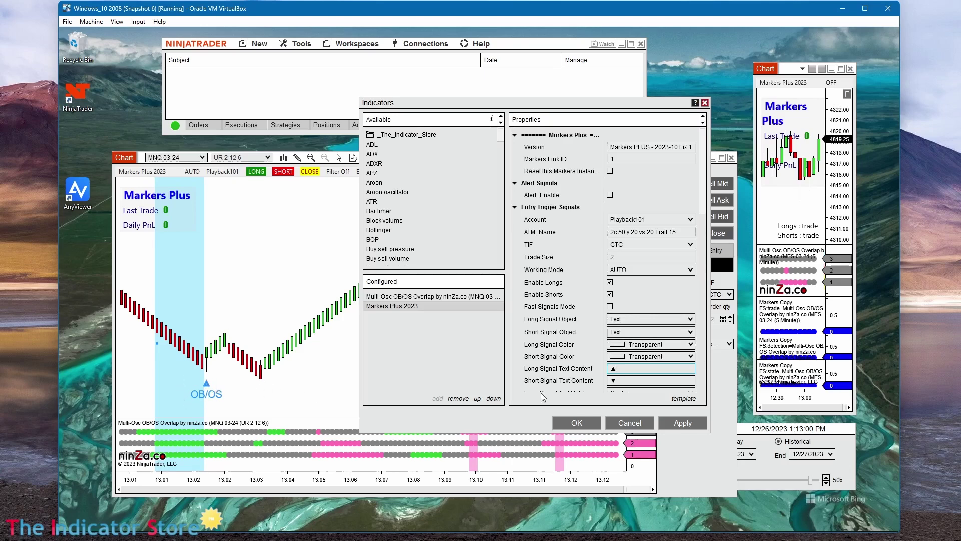
- Confirm the Short Signal Text Content is ▼ and apply the settings
scroll(627, 355, down, 2)
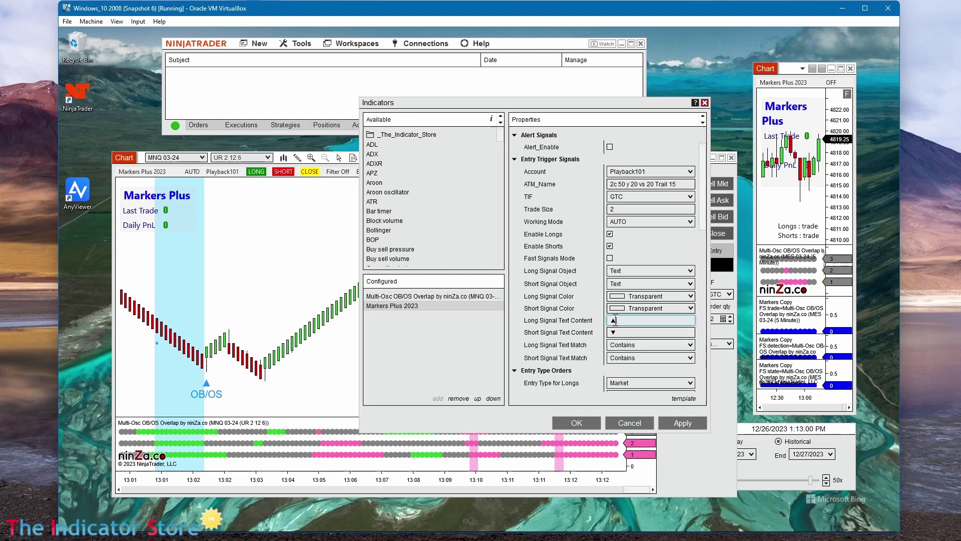
double_click(616, 331)
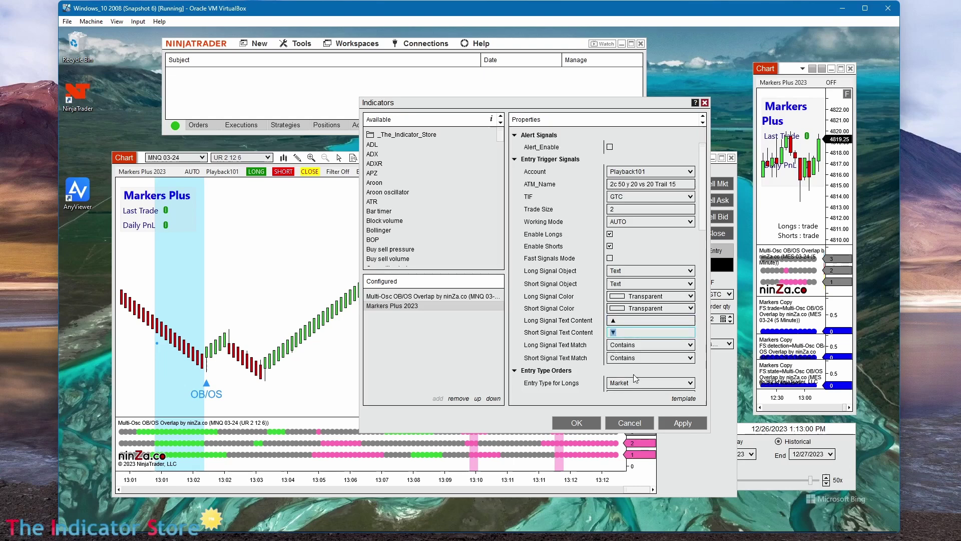
click(587, 422)
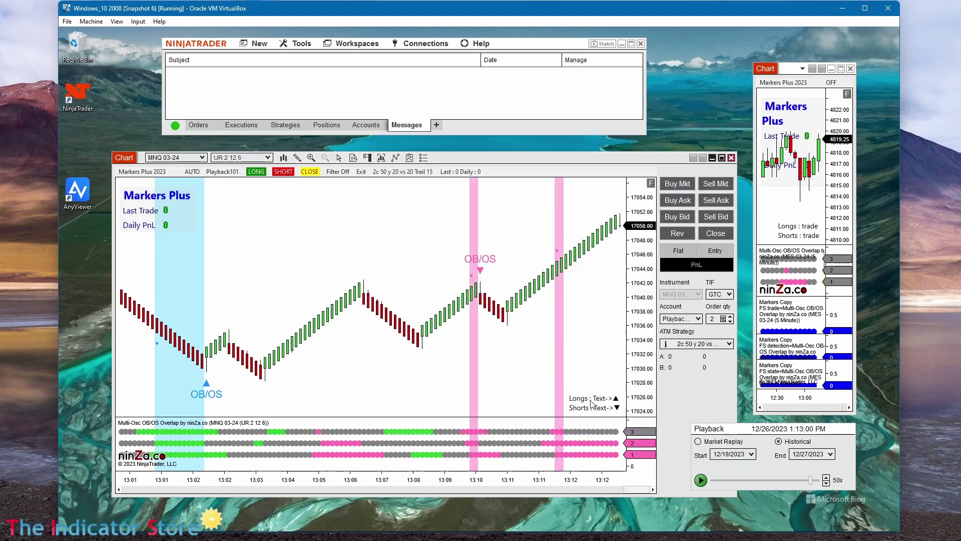
- Use the Playback panel's Go To to rewind to 1:09 PM on 12/26/2023
mouse_move(460, 289)
right_click(754, 479)
click(784, 426)
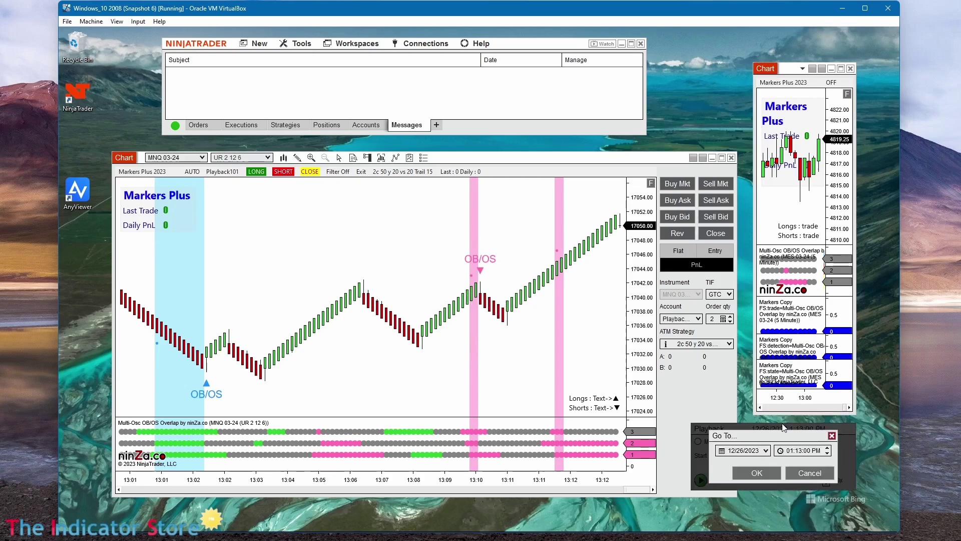
click(802, 451)
text(09)
click(757, 473)
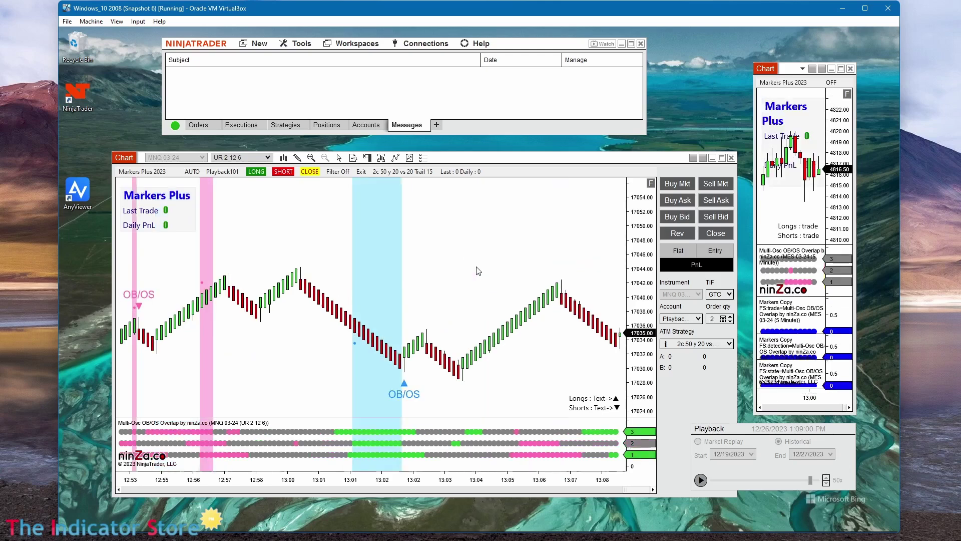
scroll(521, 301, down, 5)
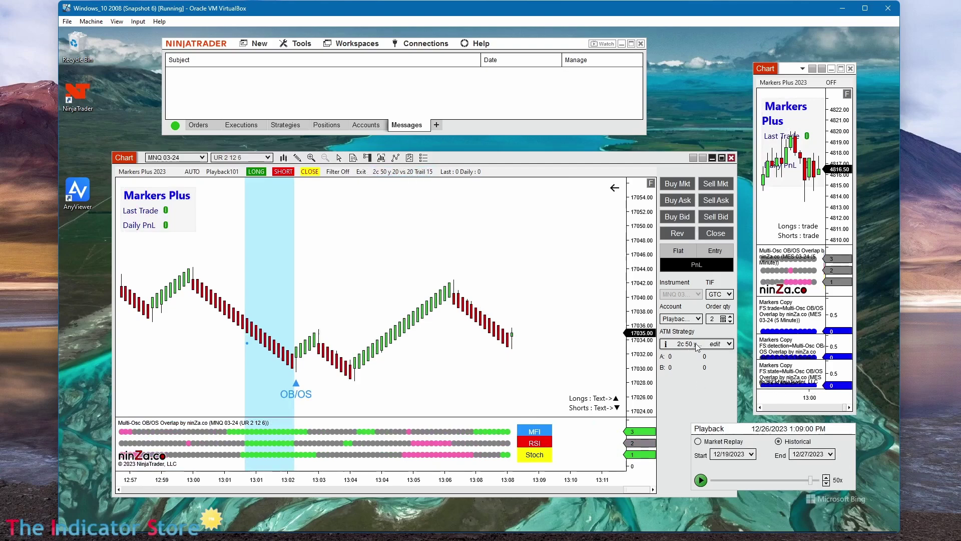
- Confirm ATM template 2c 50 y 20 vs 20 Trail 15 and AUTO mode, then play until the short fills
click(729, 346)
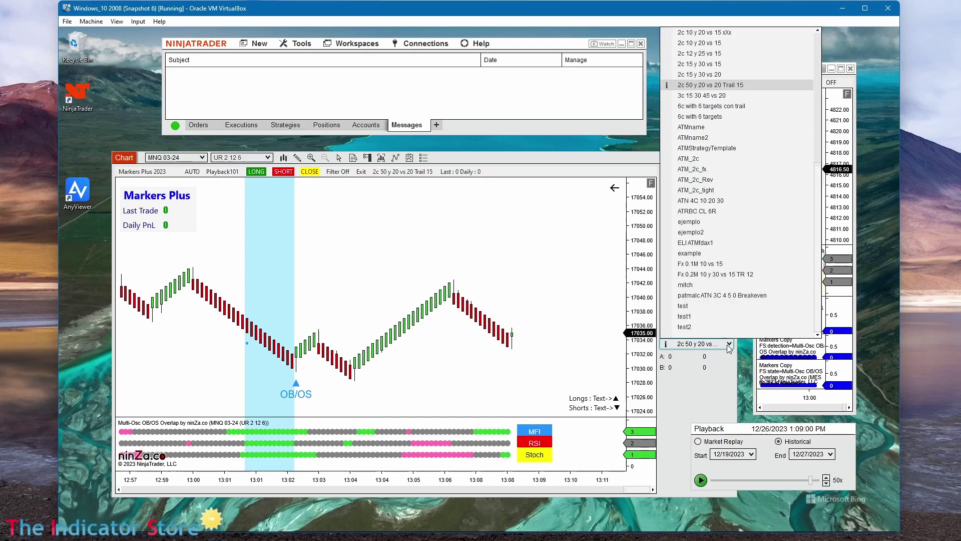
click(729, 345)
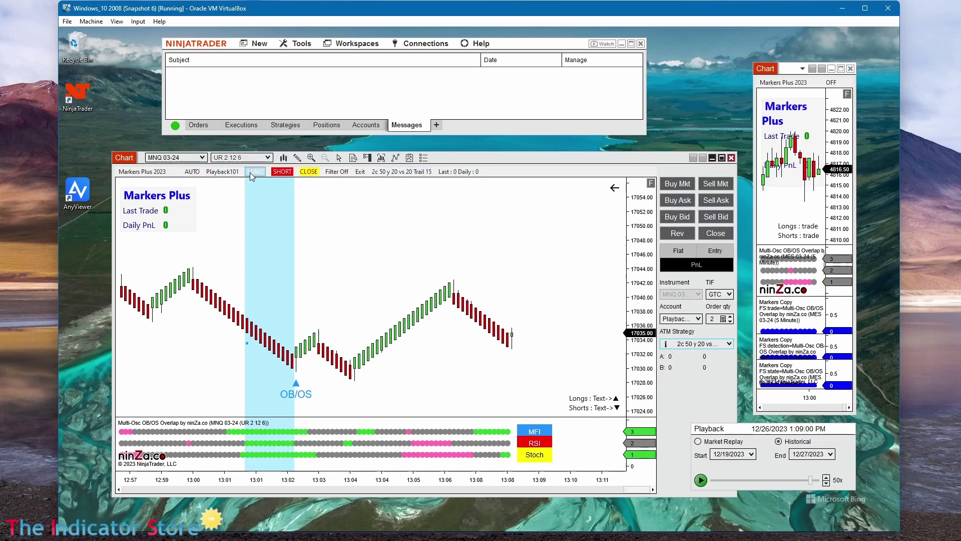
click(188, 174)
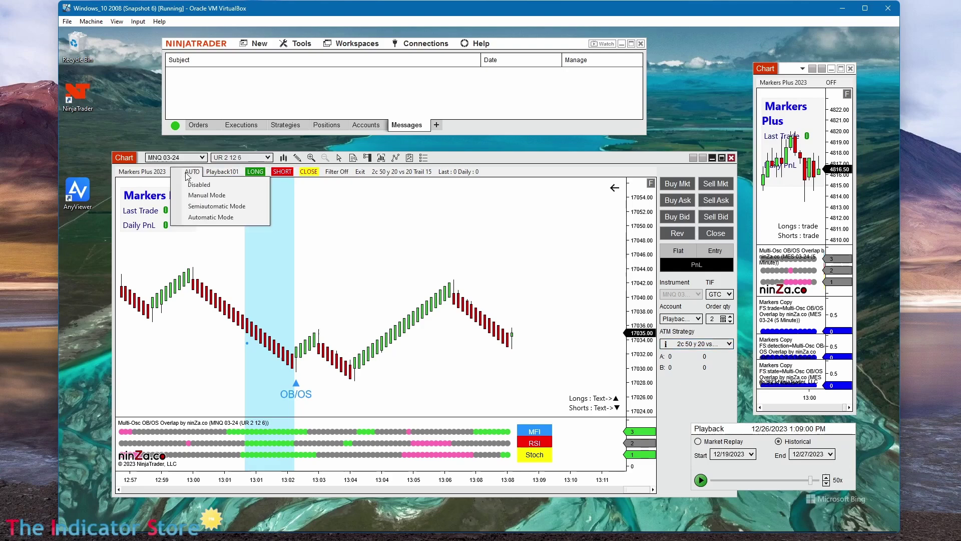
click(186, 175)
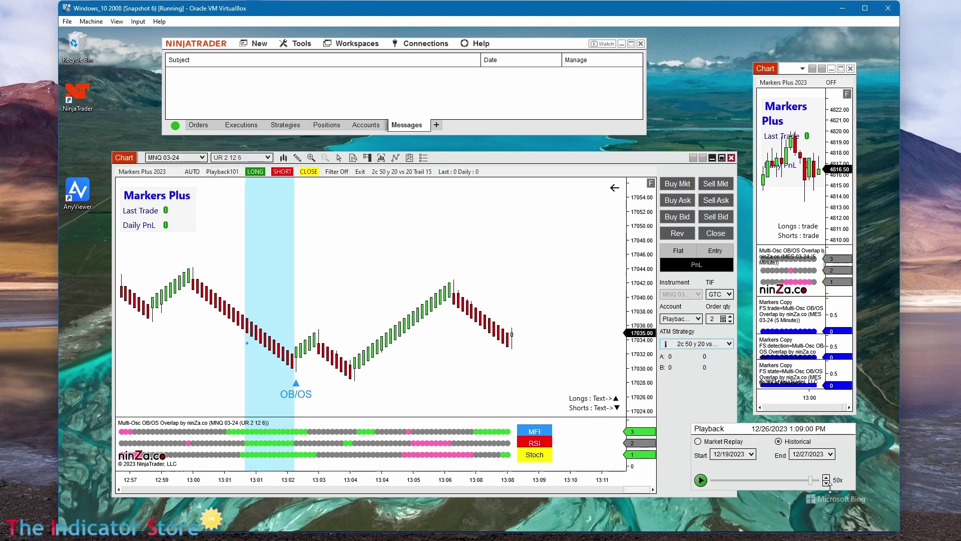
click(701, 481)
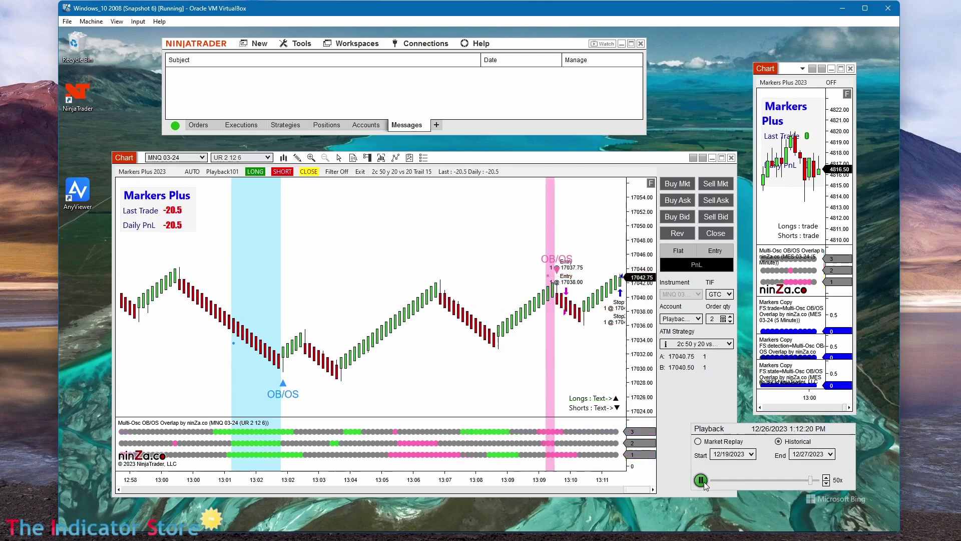
click(701, 481)
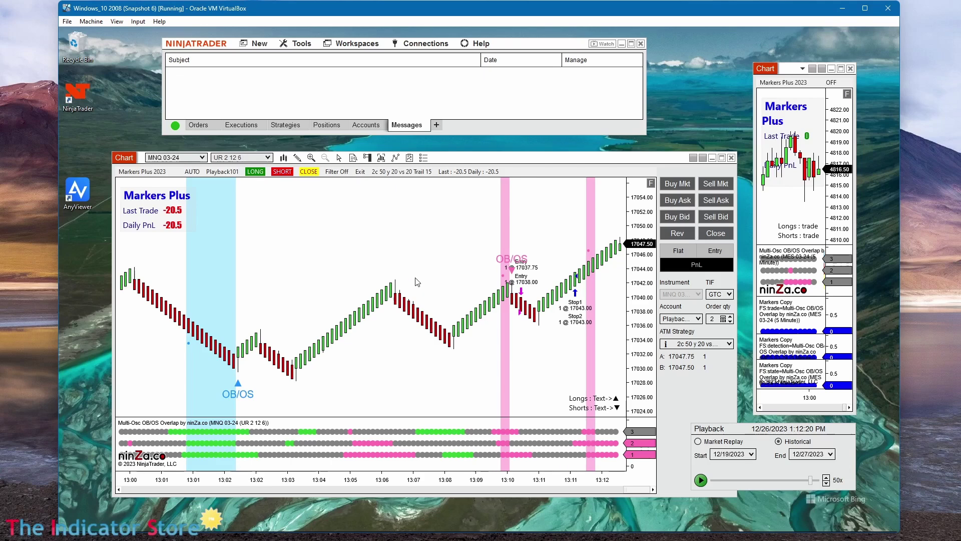
- Widen and auto-scale the MES 03-24 chart, review MNQ's indicators without changes, then bring MES forward
drag(754, 226, 473, 226)
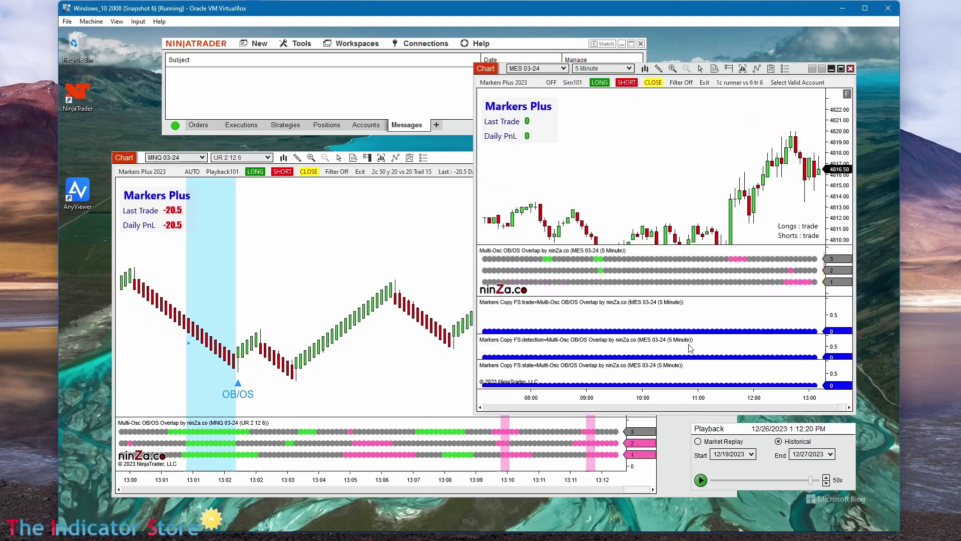
click(847, 94)
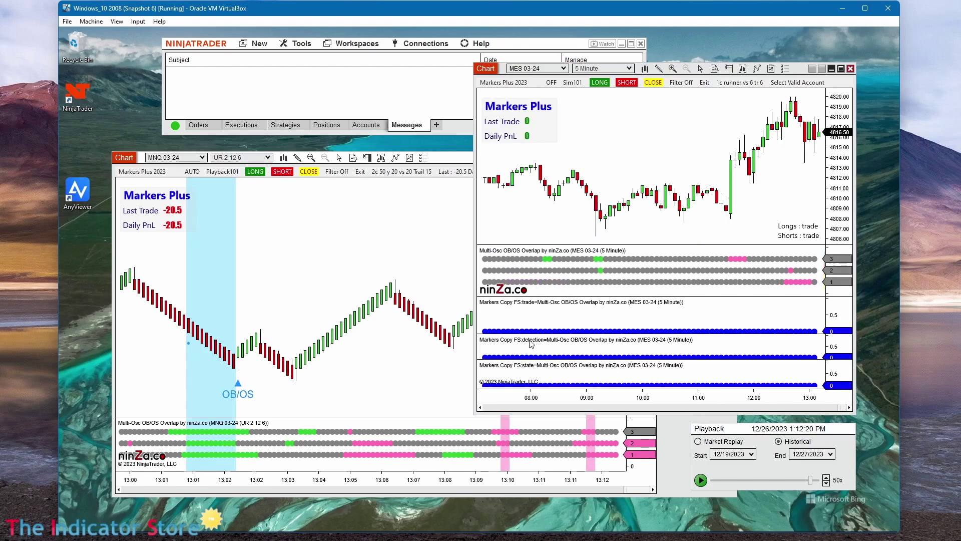
click(309, 282)
right_click(309, 281)
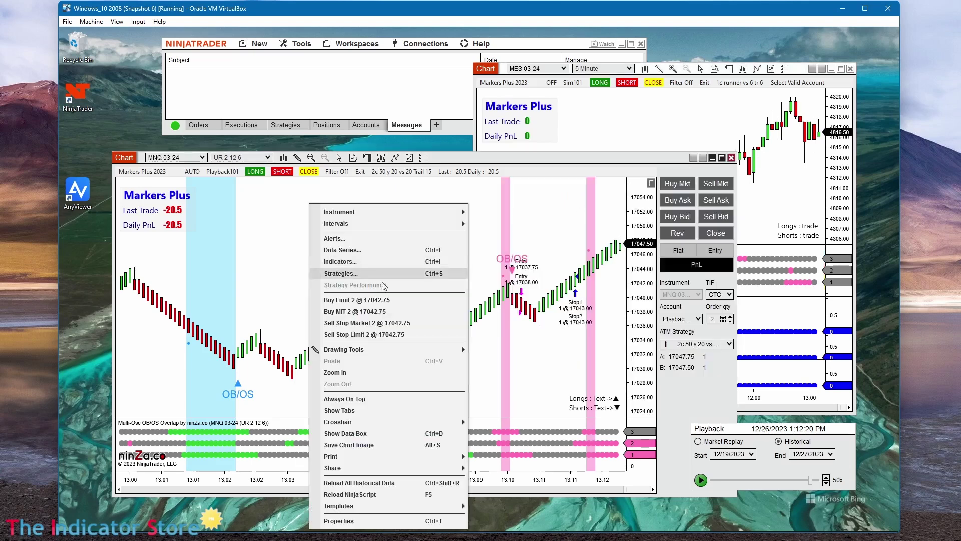
click(376, 266)
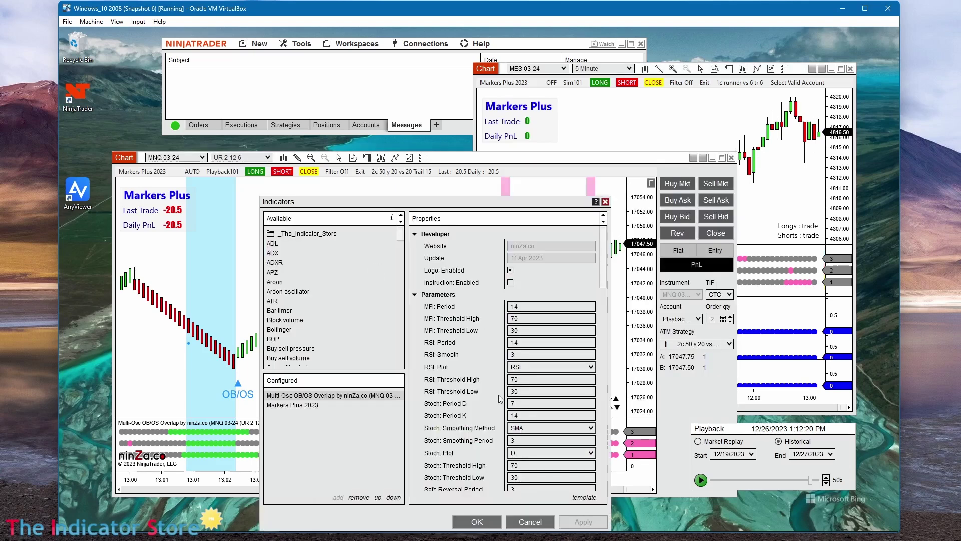
scroll(469, 446, down, 10)
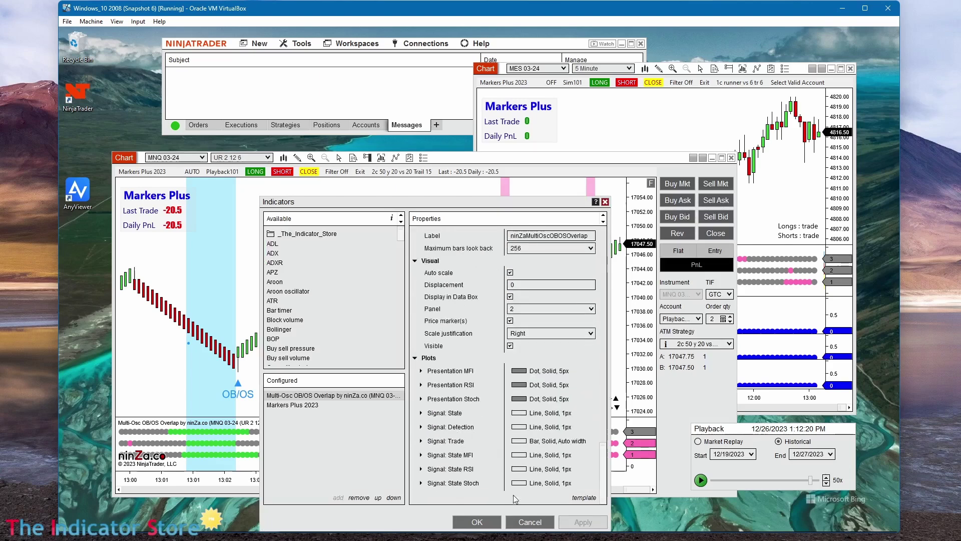
click(529, 522)
click(765, 157)
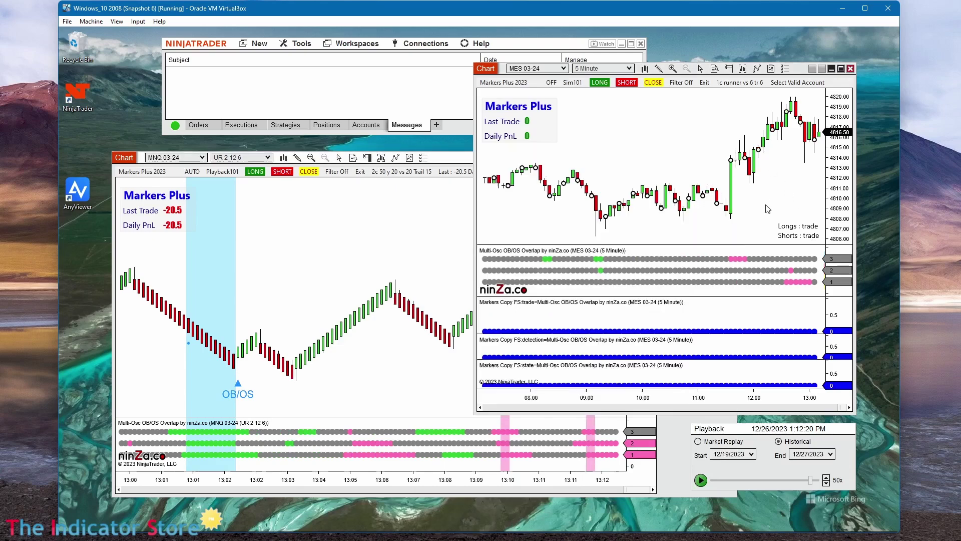
- Scroll and pan back through the MES chart, then select its Markers Copy FS:trade plot
scroll(588, 216, up, 5)
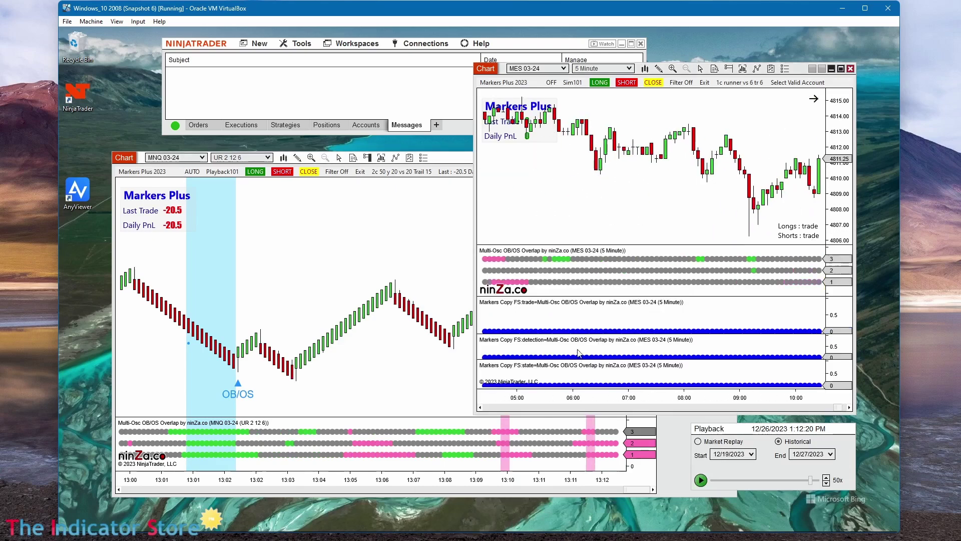
scroll(544, 210, up, 5)
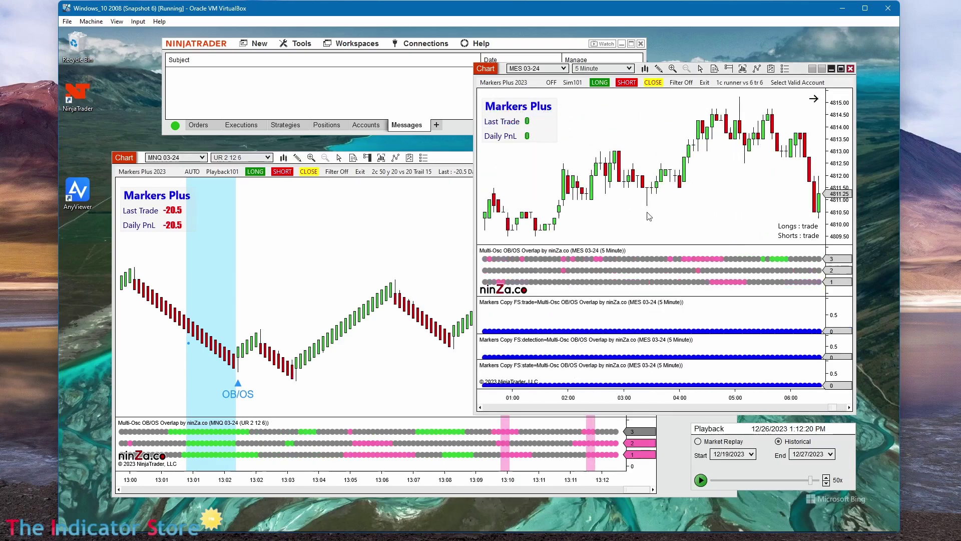
scroll(711, 221, up, 5)
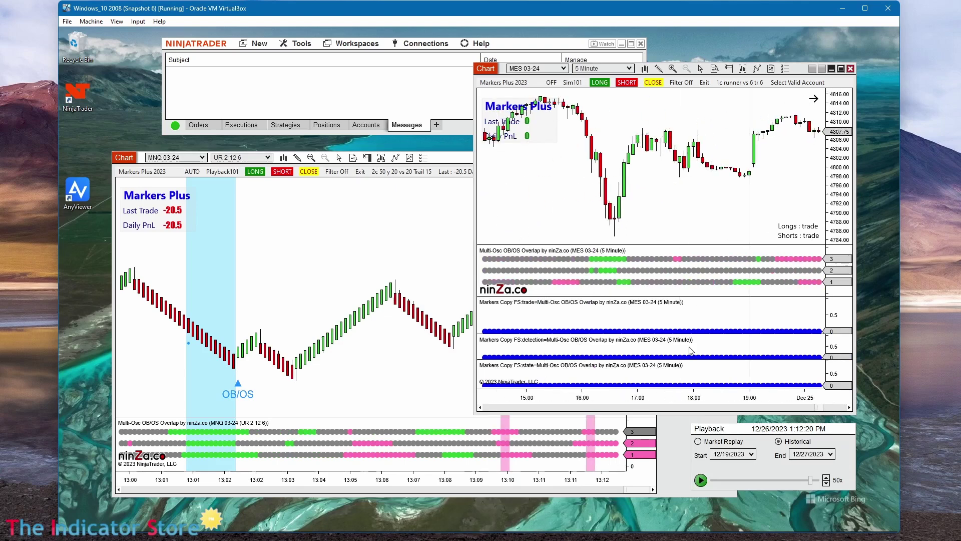
scroll(647, 398, down, 10)
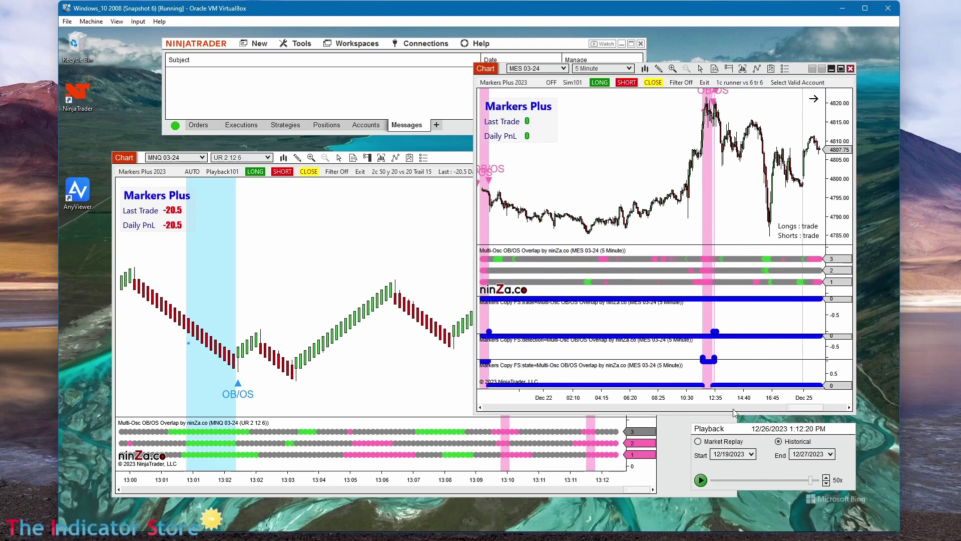
scroll(738, 400, up, 10)
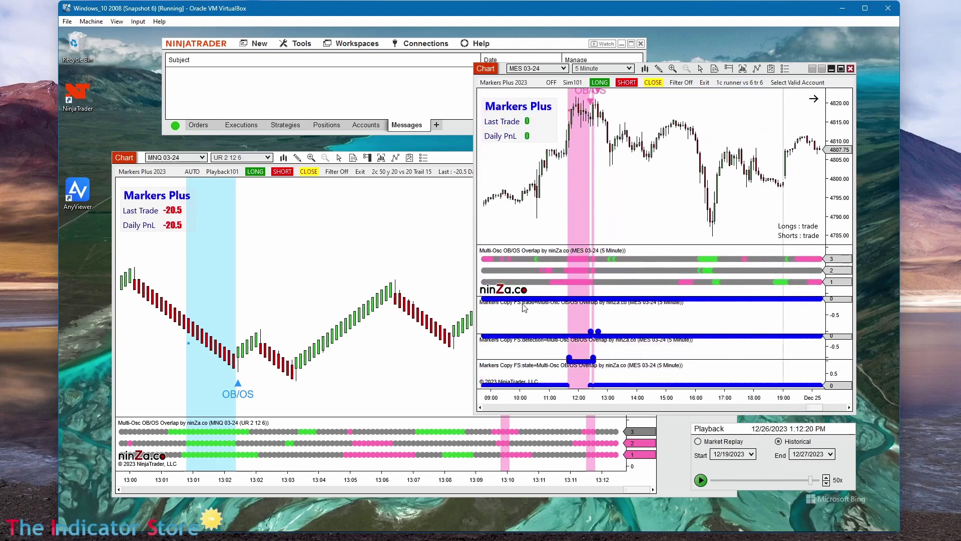
mouse_move(598, 323)
drag(521, 318, 741, 313)
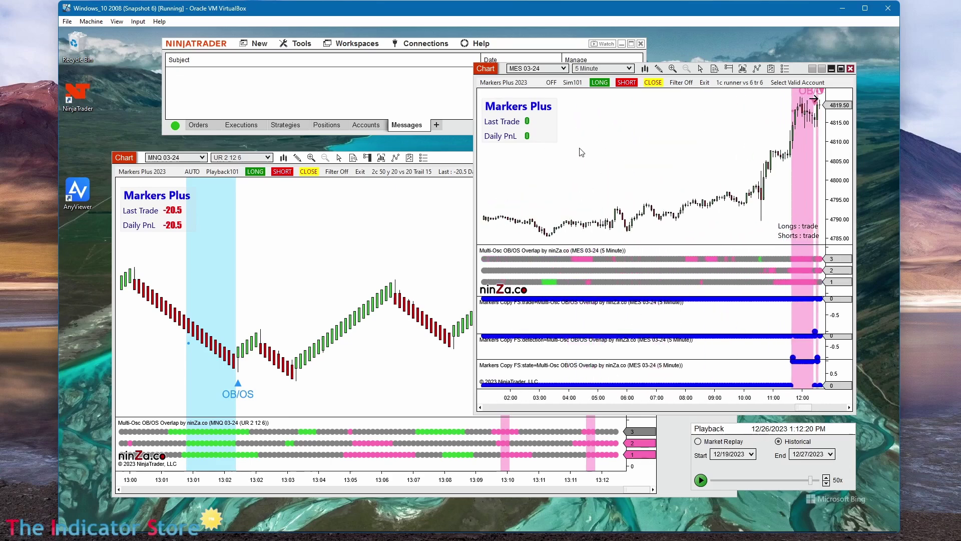
scroll(580, 151, down, 10)
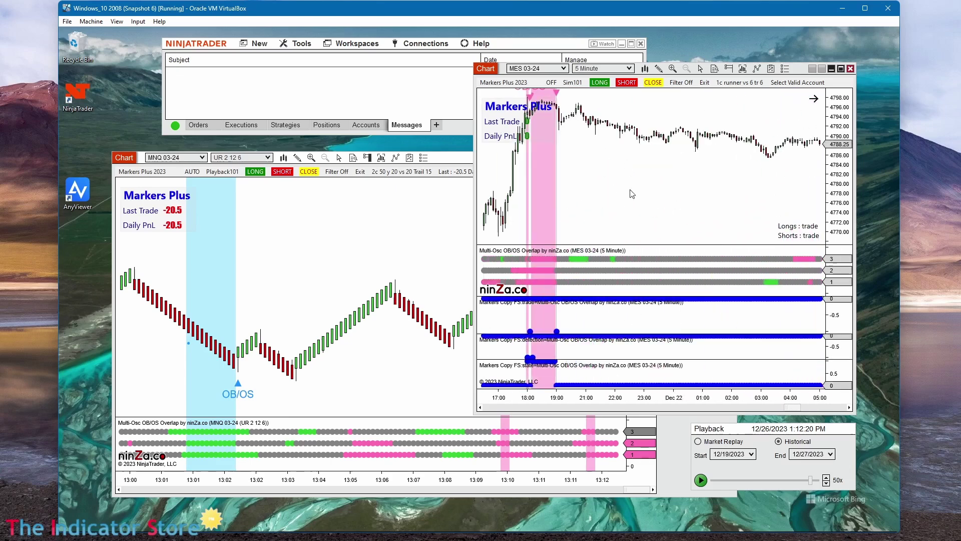
scroll(632, 194, down, 10)
scroll(556, 203, down, 5)
scroll(581, 223, down, 5)
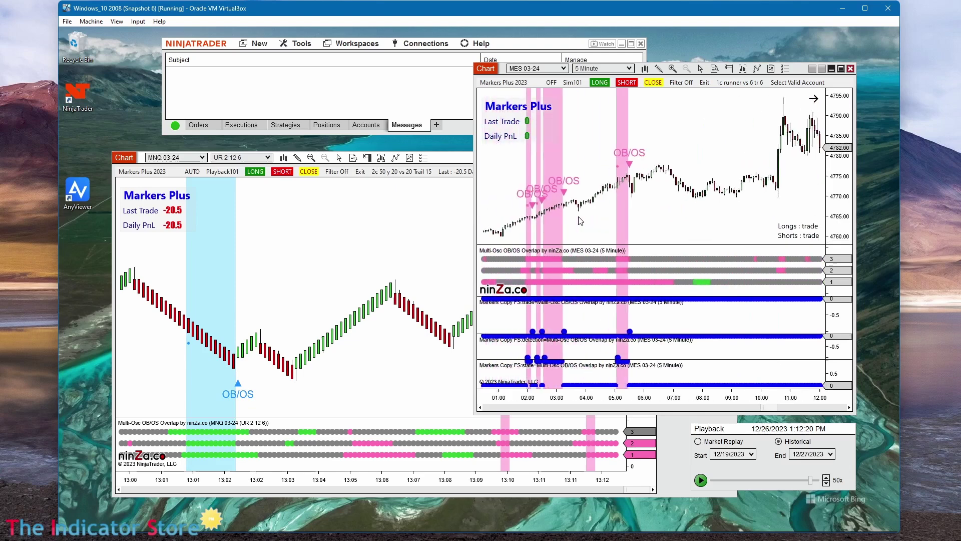
scroll(581, 222, up, 10)
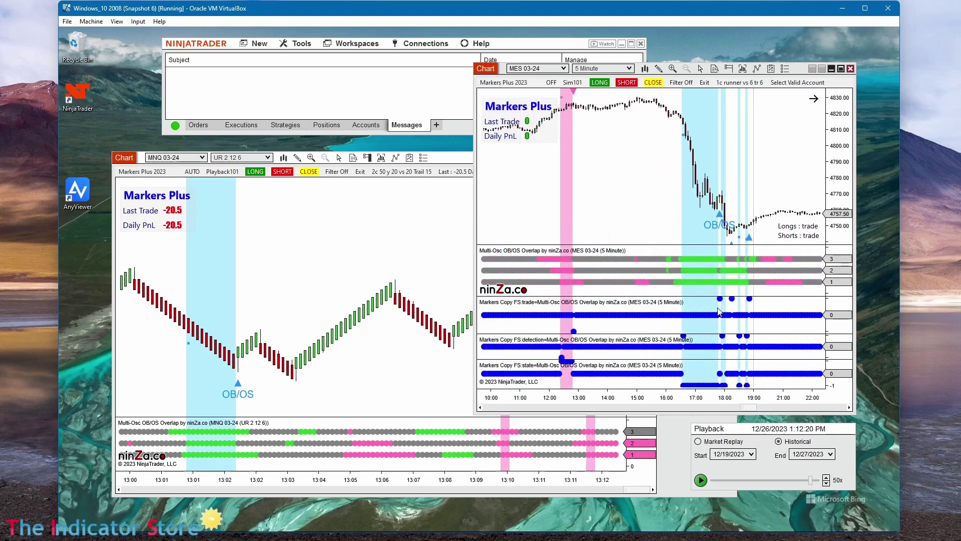
mouse_move(720, 311)
click(500, 325)
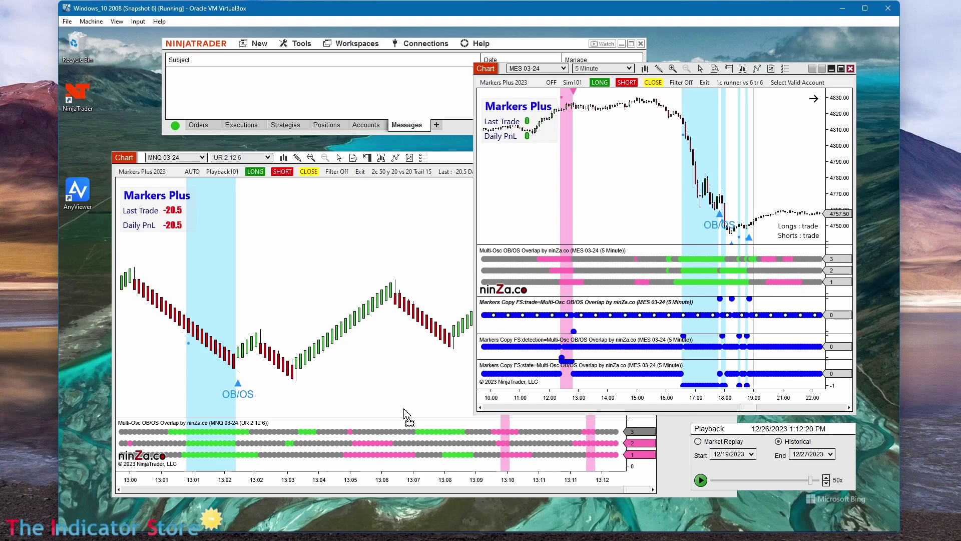
- Drop the trade plot onto the MNQ chart and narrow the MES chart to reveal it
drag(405, 421, 405, 419)
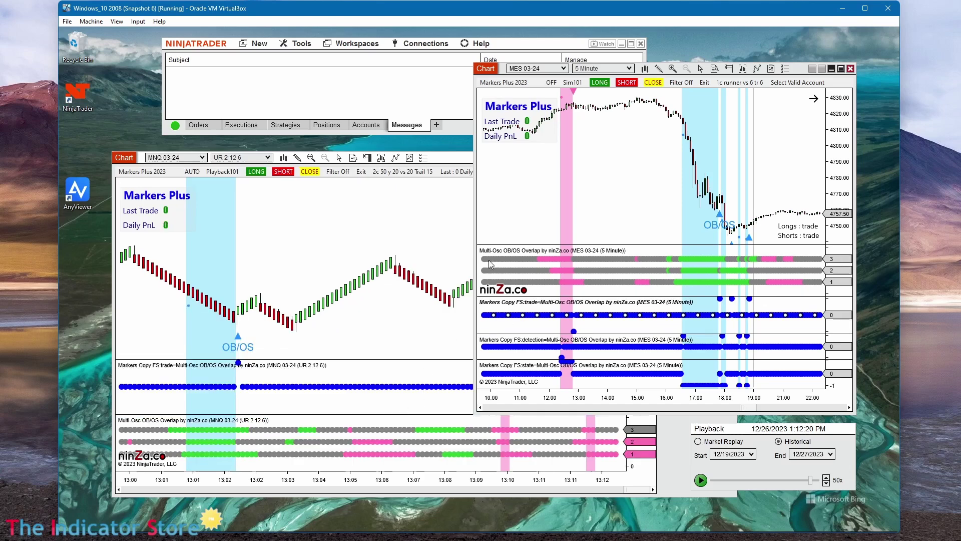
drag(475, 256, 749, 256)
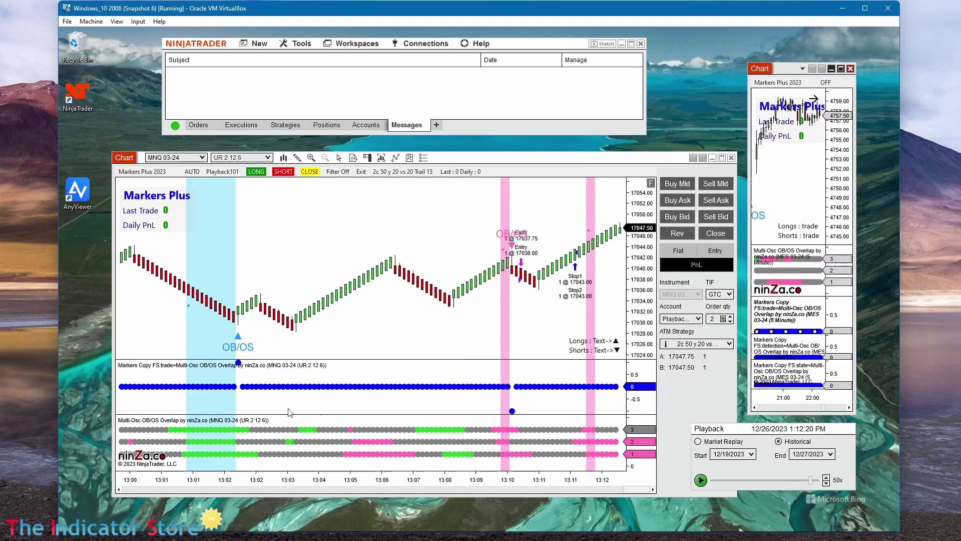
click(372, 380)
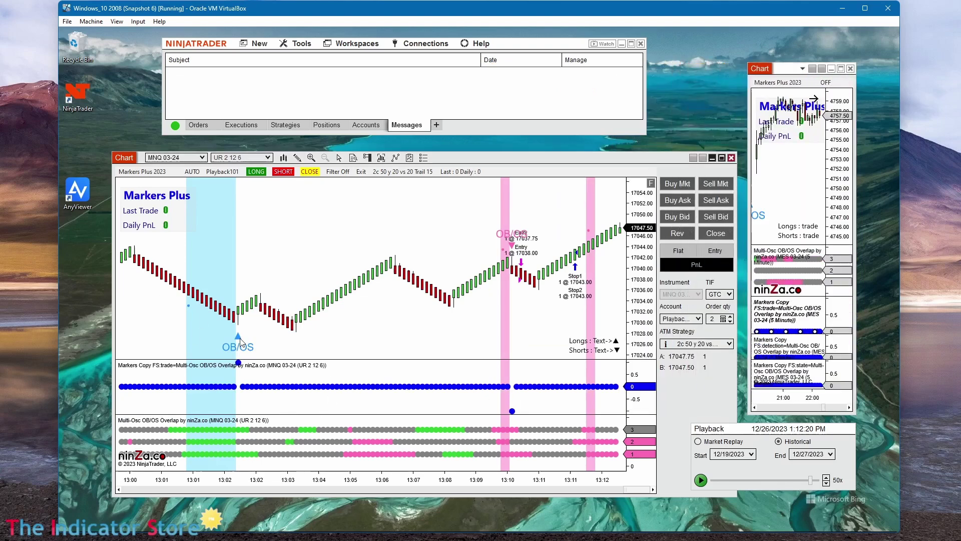
- Open the Markers Copy indicator's settings and select its variable name, trade
mouse_move(239, 373)
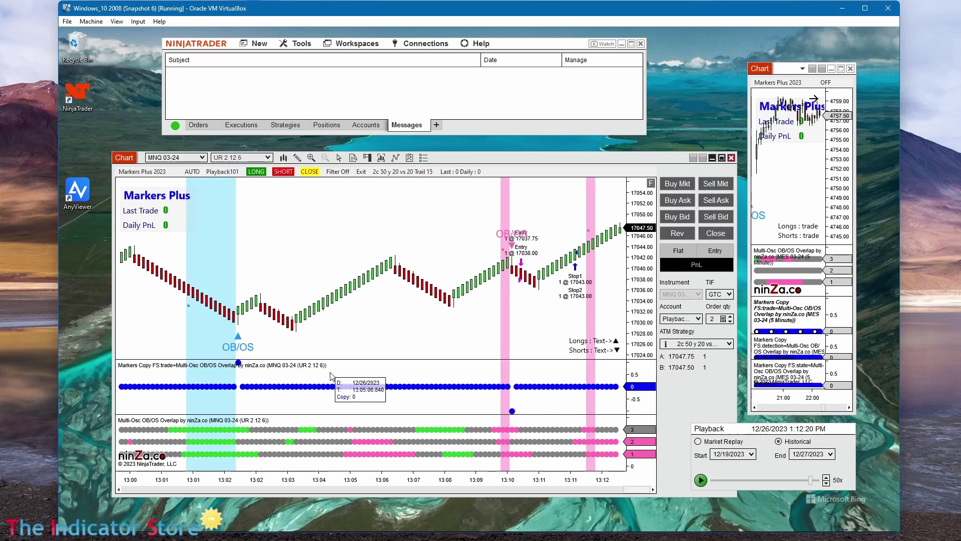
double_click(404, 387)
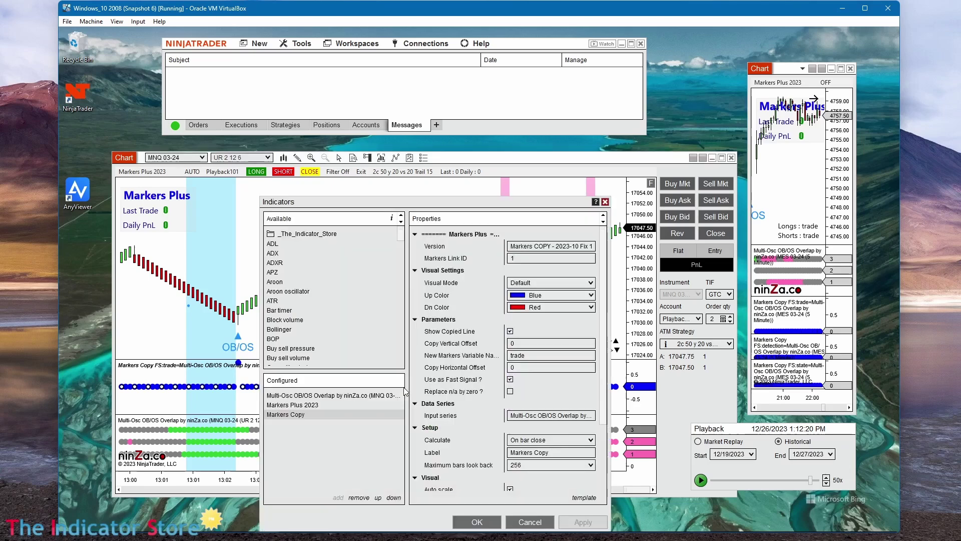
double_click(517, 354)
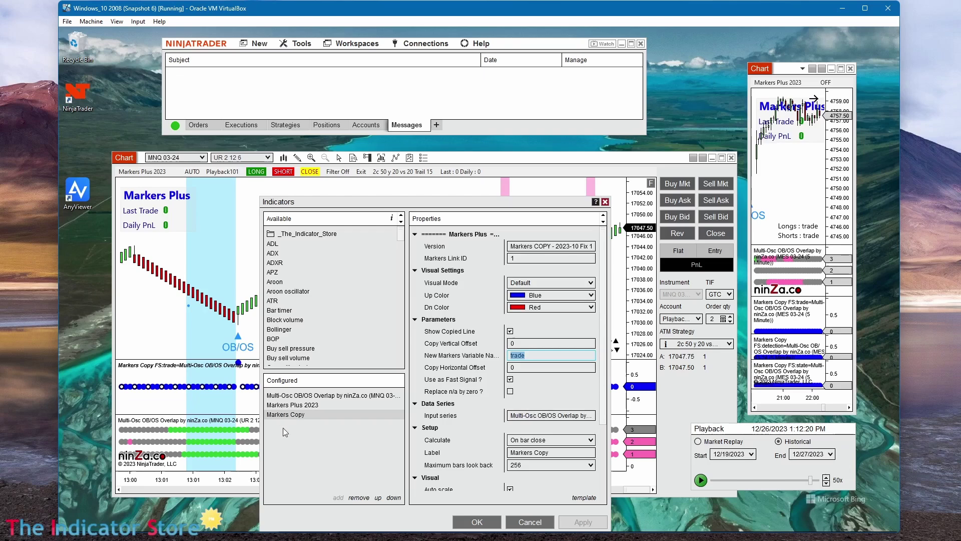
- Check the Markers Copy variable name 'trade', then show the Markers Plus 2023 settings
click(286, 452)
click(518, 355)
click(289, 405)
scroll(480, 413, down, 3)
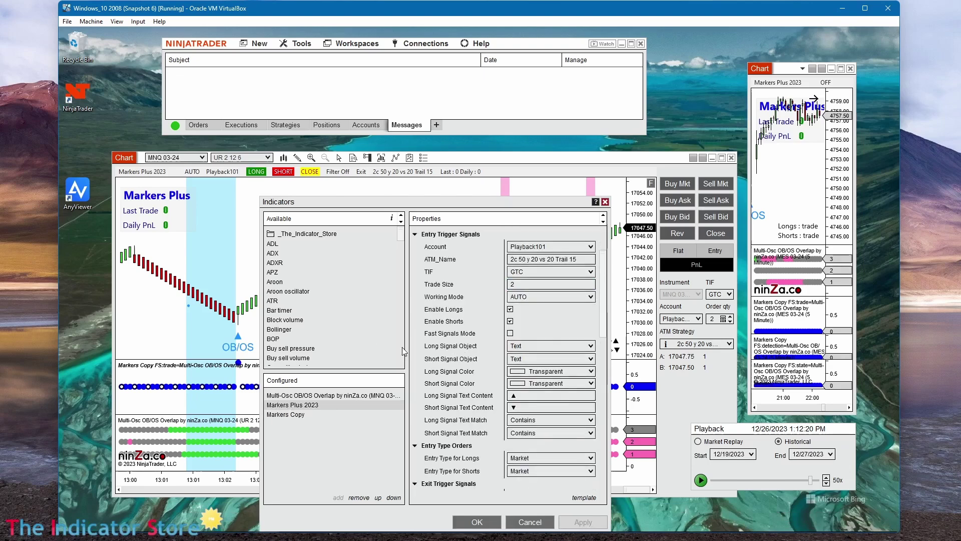
- Turn on Fast Signals Mode, confirm both signal names read 'trade', and apply
click(510, 333)
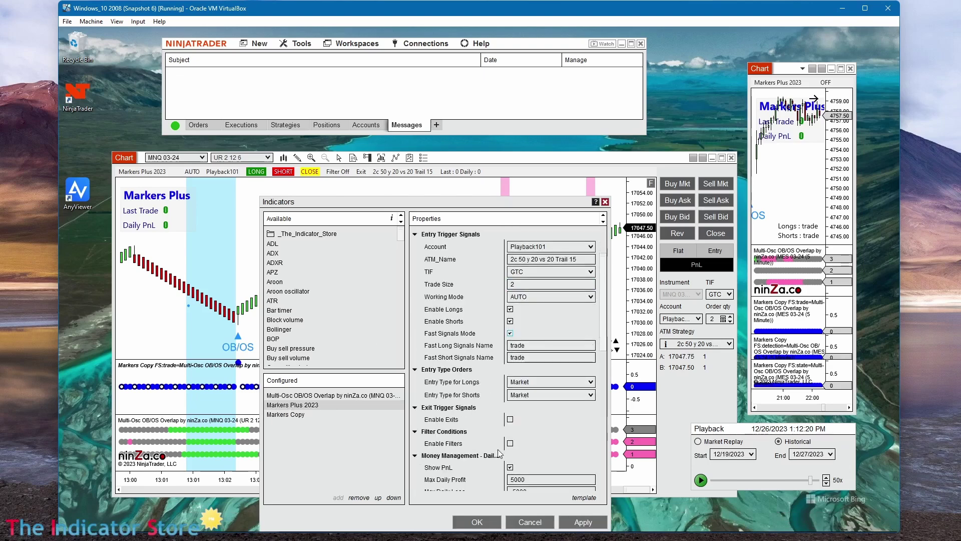
double_click(517, 345)
key(Tab)
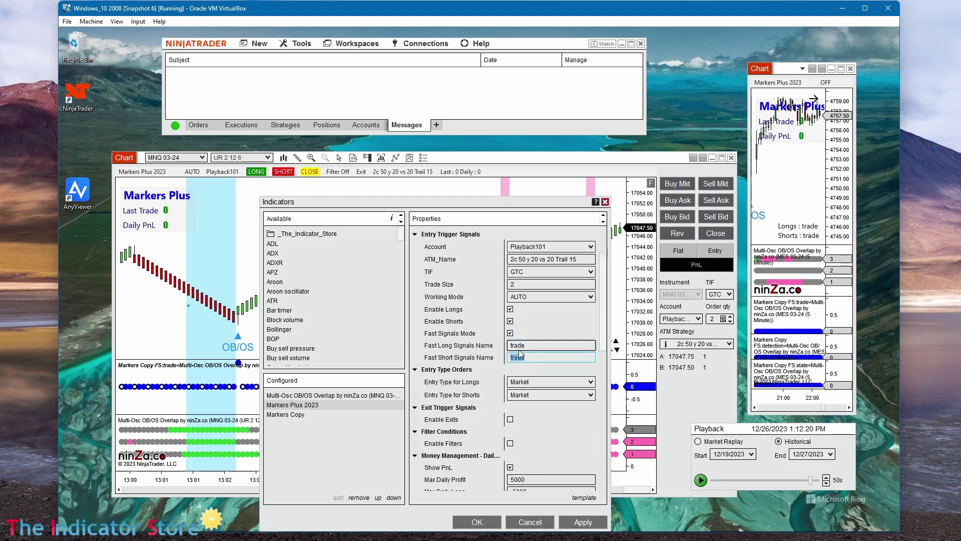
click(479, 522)
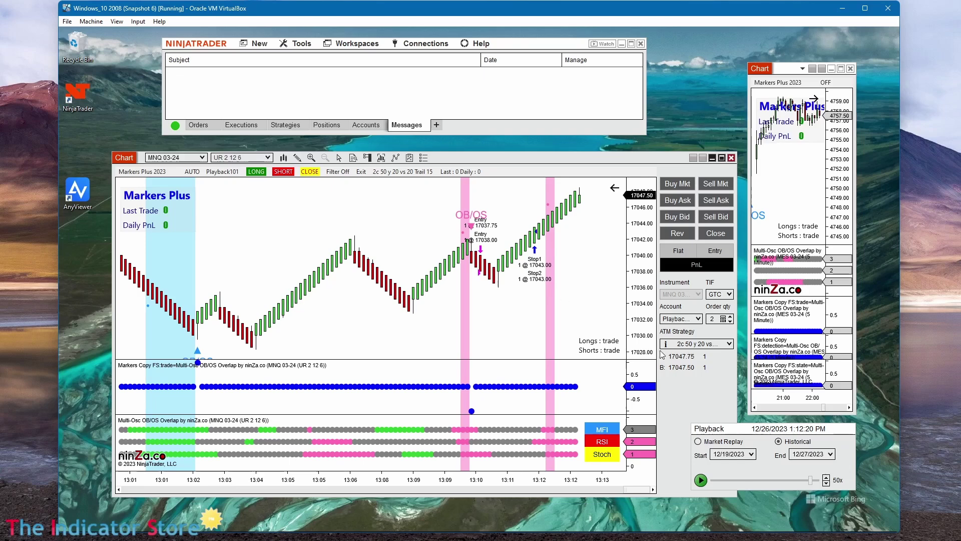
- Play the replay until Markers Plus shorts via the trade plot, pausing at 1:19 PM
click(701, 481)
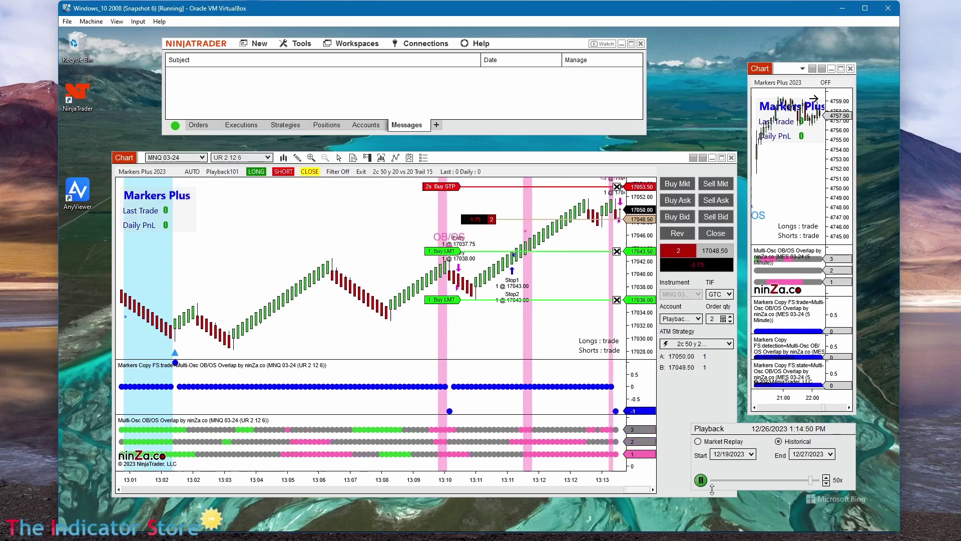
click(701, 480)
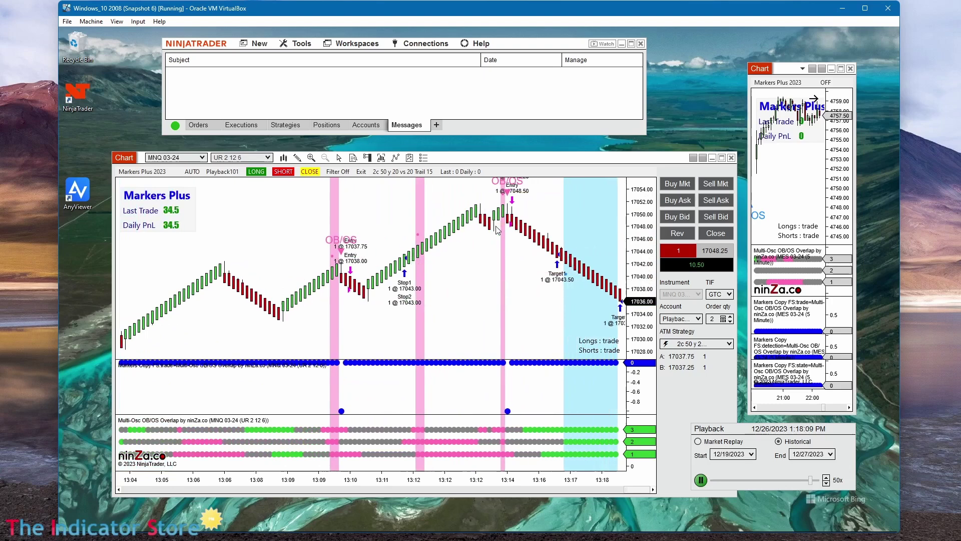
click(701, 481)
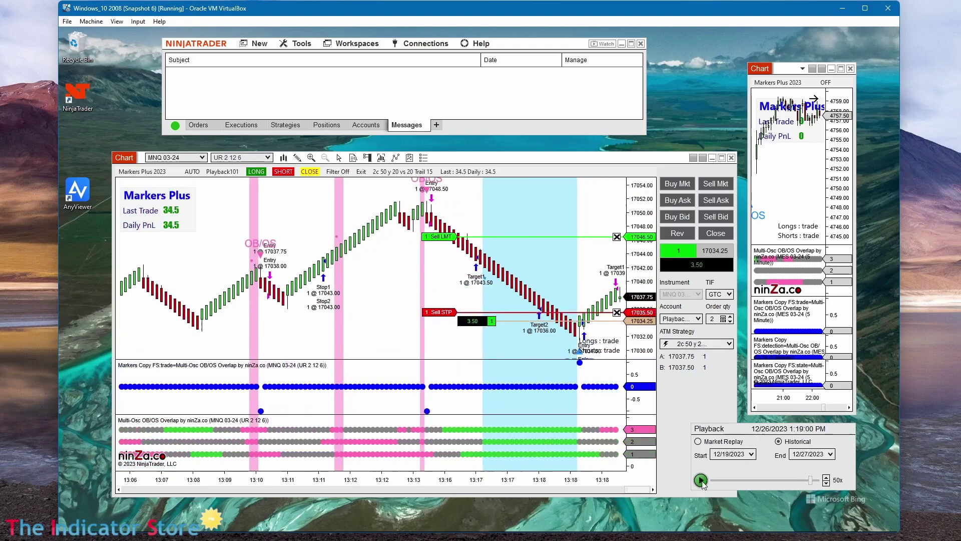
- Jump the playback back to 1:13 PM through Go To
right_click(730, 473)
click(757, 424)
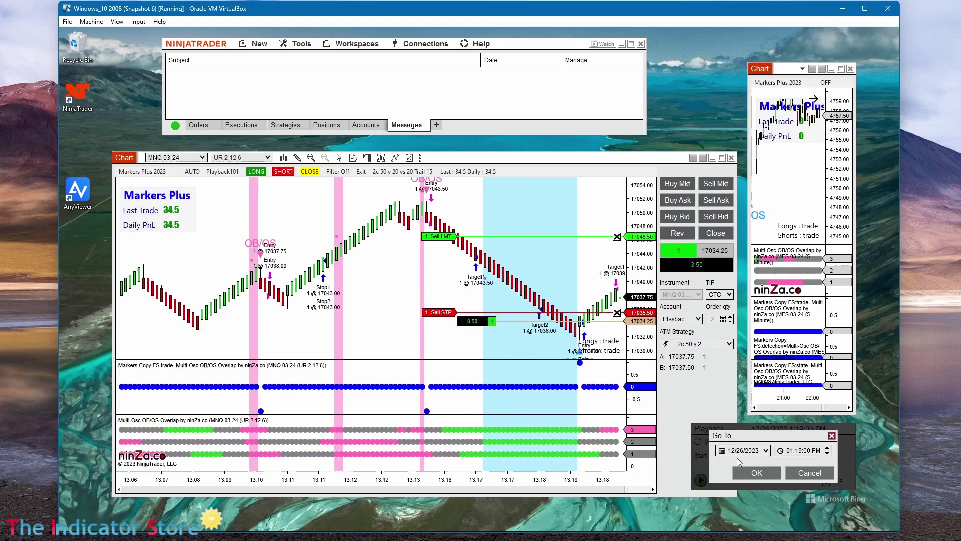
click(797, 450)
text(13)
key(Return)
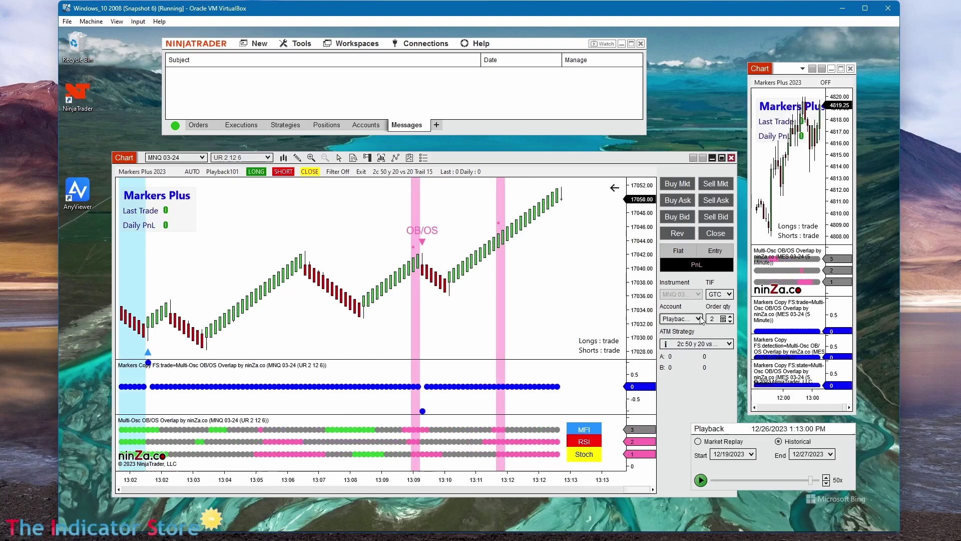
- Set the Chart Trader order quantity to 52 and resume the replay
click(723, 319)
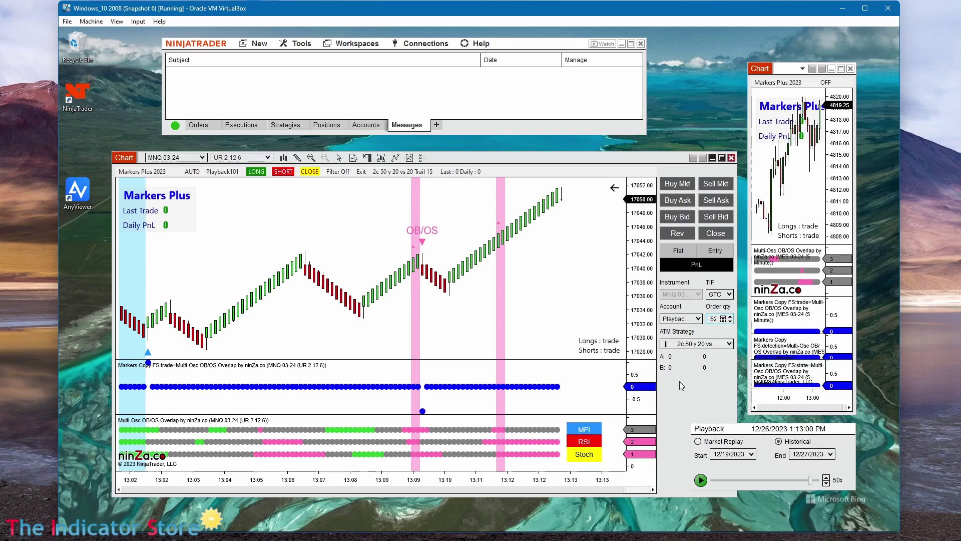
click(398, 173)
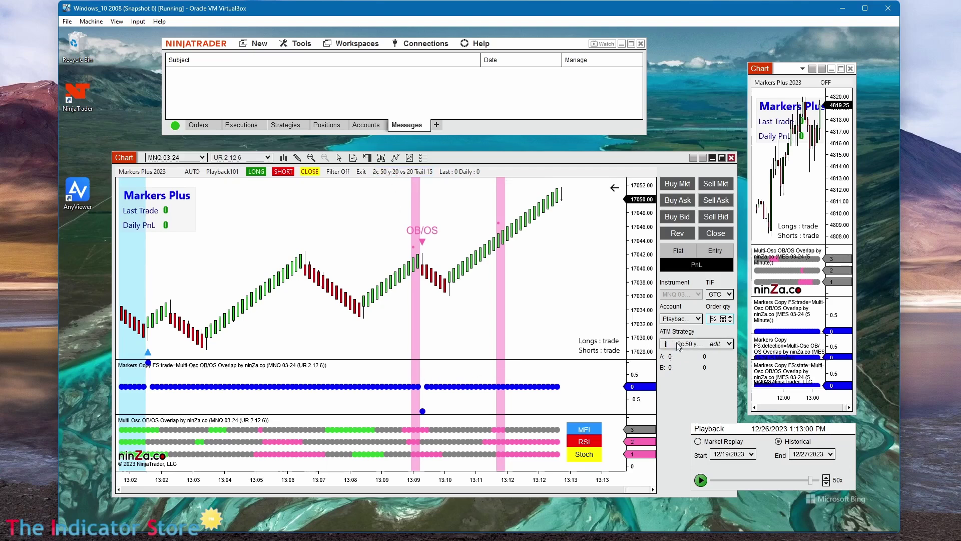
click(701, 480)
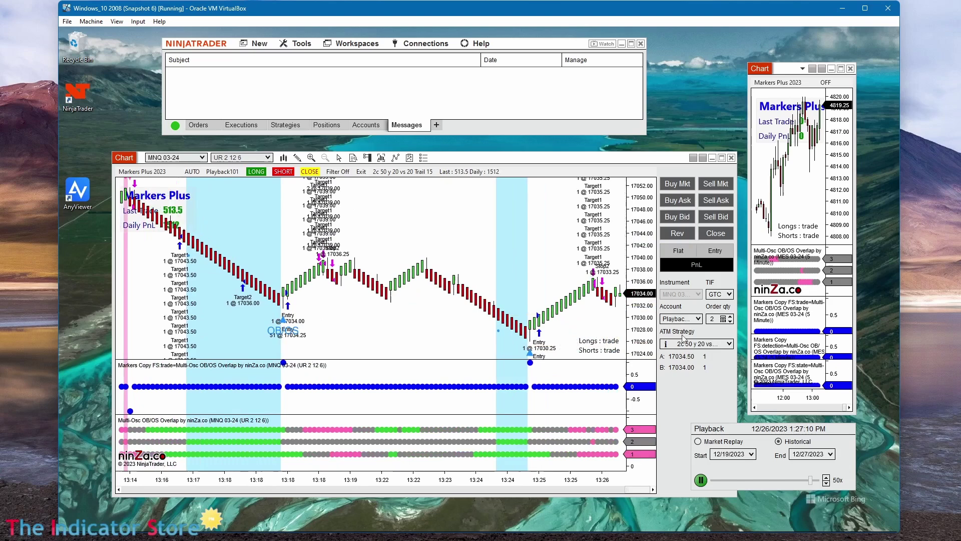
- Let the MNQ replay run to 1:51 PM, pausing at Daily PnL 1999.5
click(478, 269)
scroll(478, 269, down, 3)
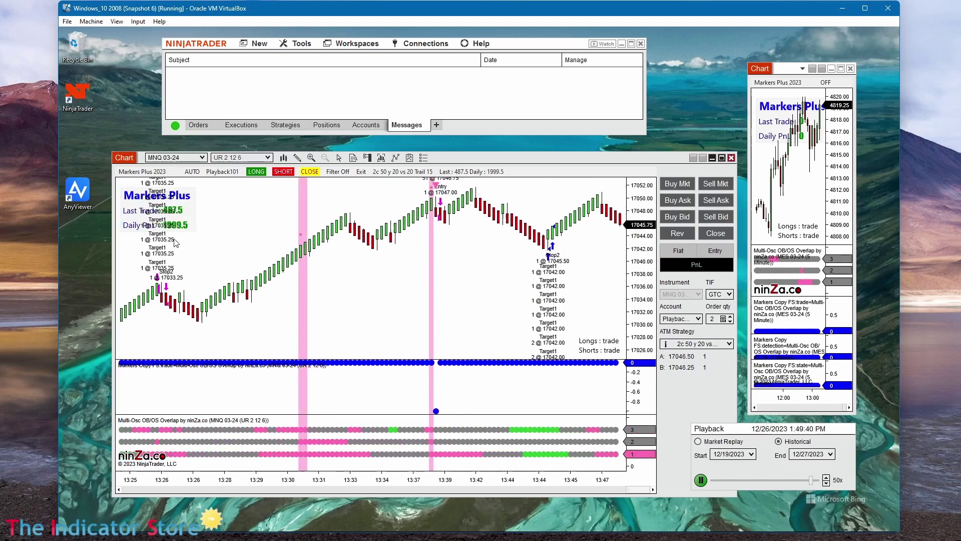
click(701, 481)
- In Markers Plus 2023's settings, set Max Daily Profit to 500 and Max Daily Loss to -500
right_click(334, 296)
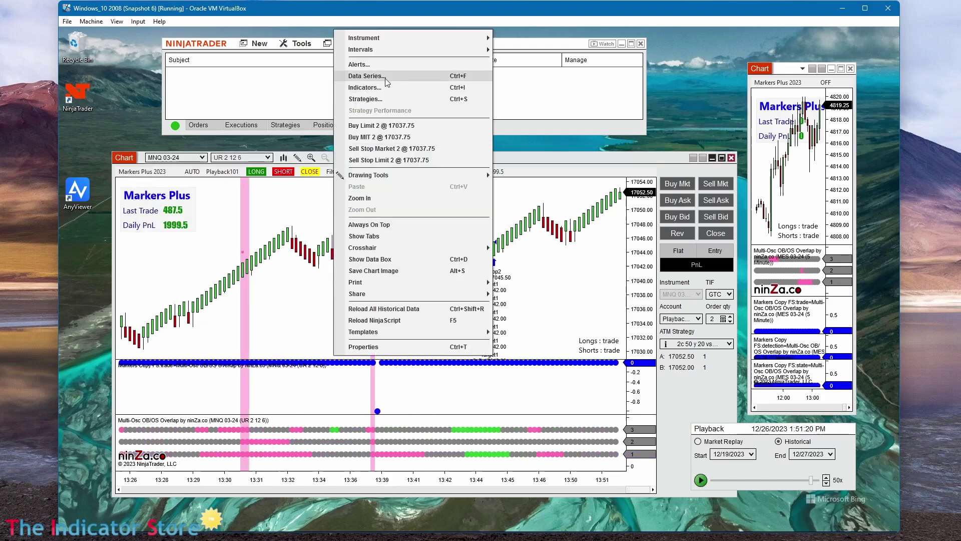
click(377, 90)
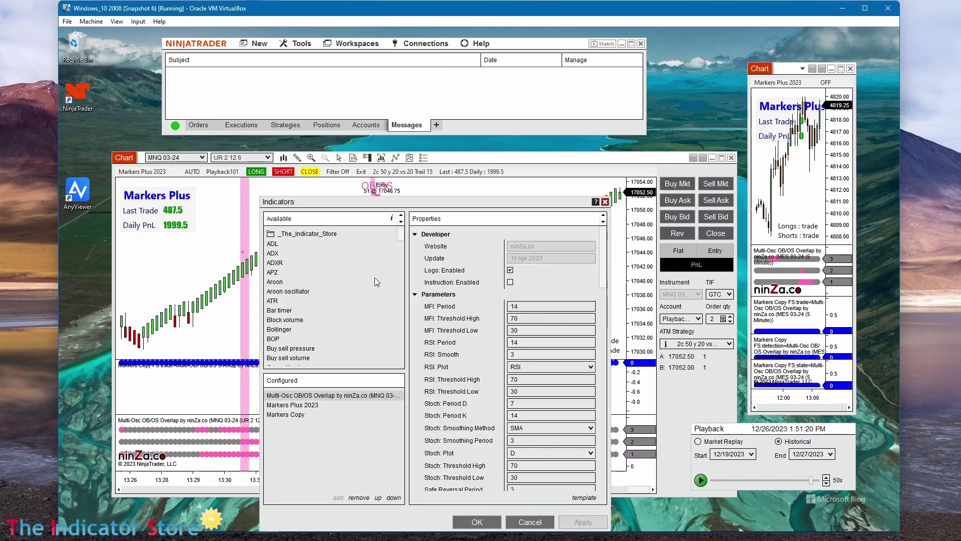
click(310, 407)
scroll(557, 409, down, 10)
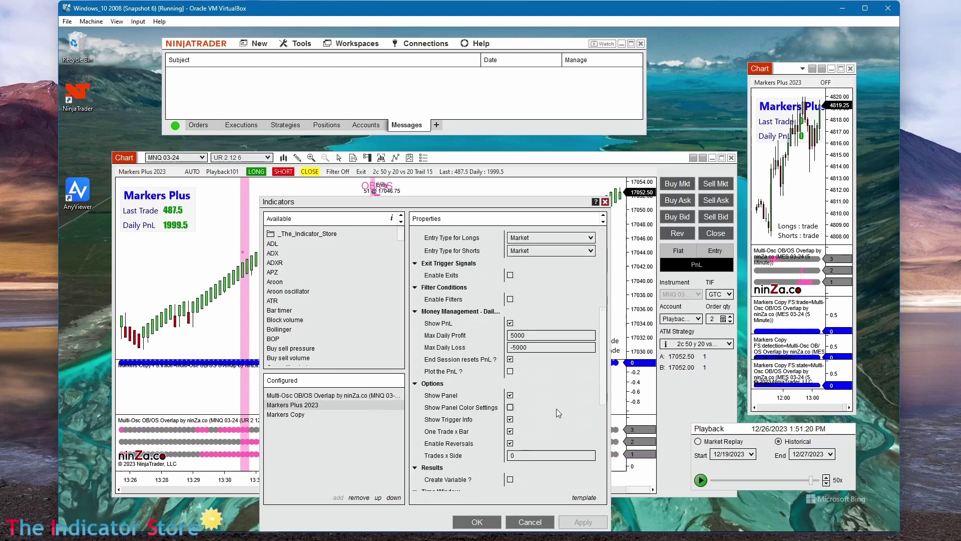
click(541, 335)
key(BackSpace)
click(537, 351)
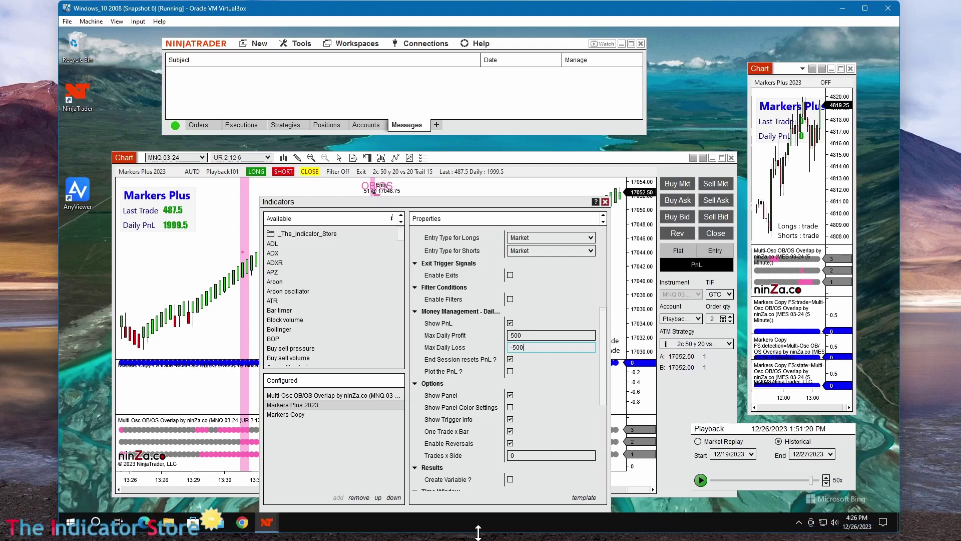
- Apply the new daily limits and jump the replay back to 1:13 PM
click(497, 521)
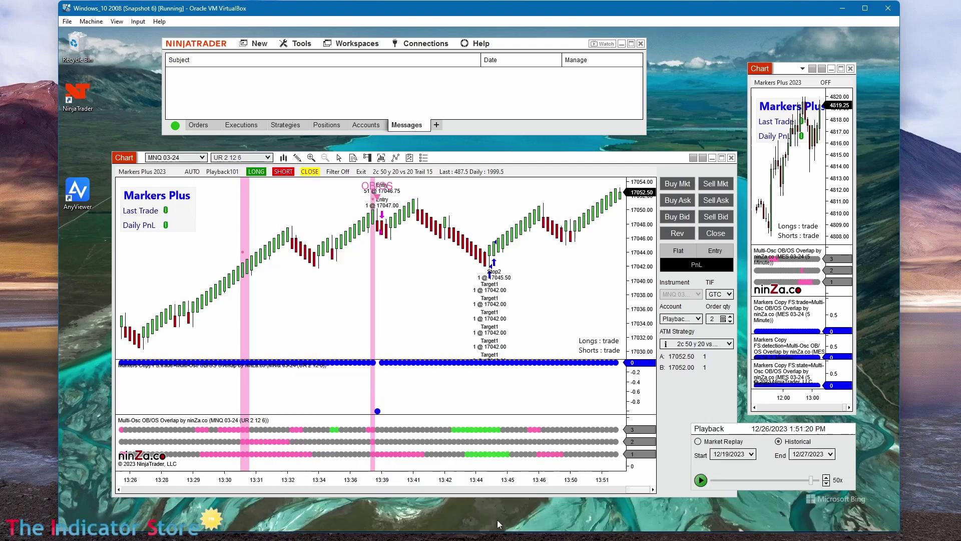
right_click(712, 471)
click(735, 421)
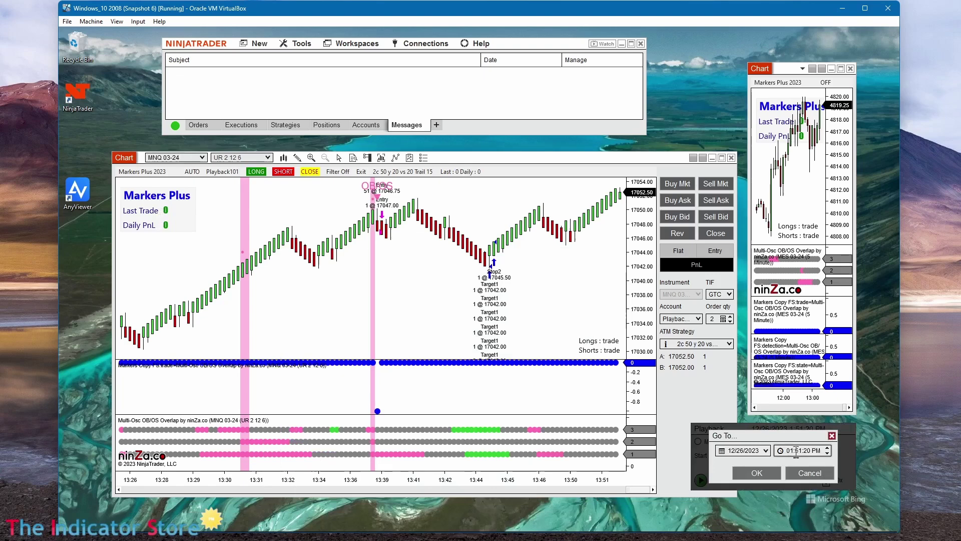
click(798, 450)
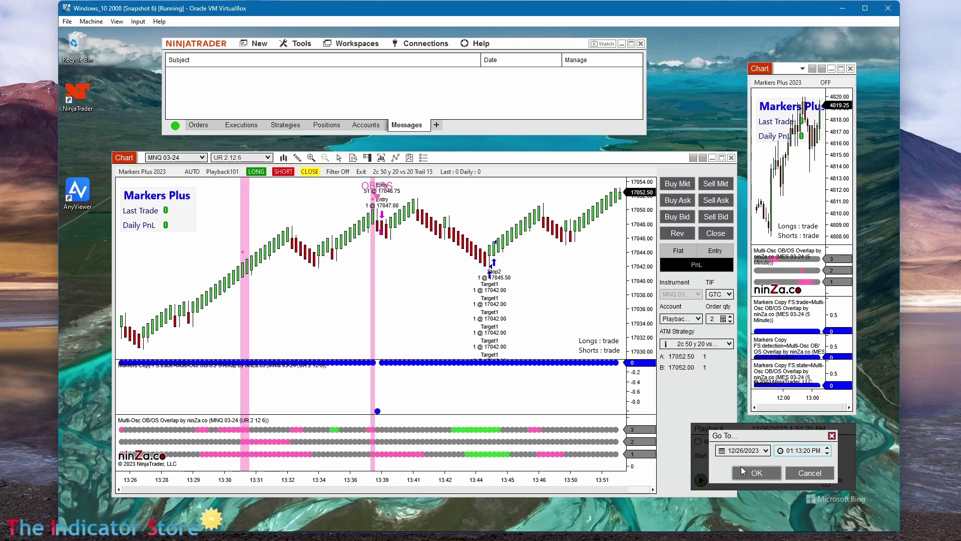
click(741, 468)
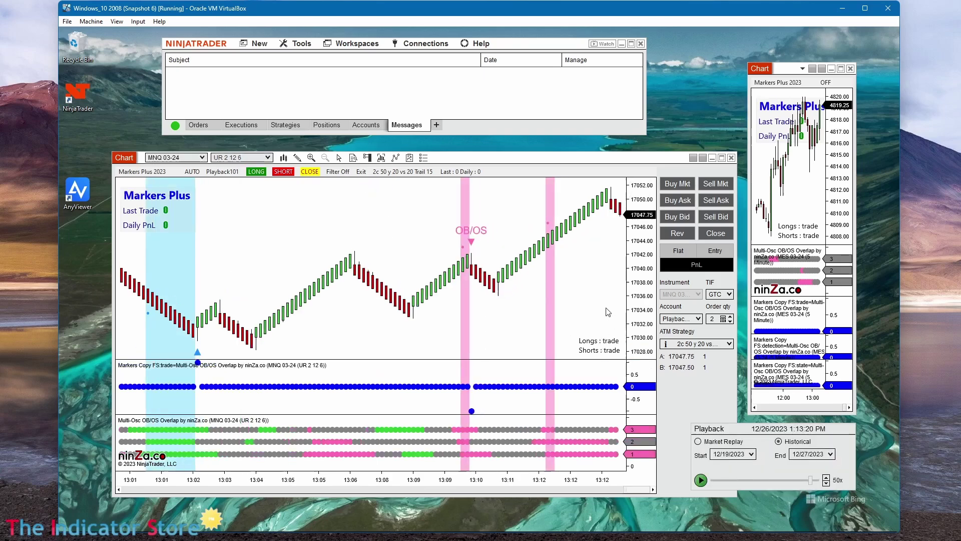
- Resume the replay, pause it at 1:25 PM after the new signal, and focus the MNQ chart
scroll(521, 307, down, 3)
click(701, 480)
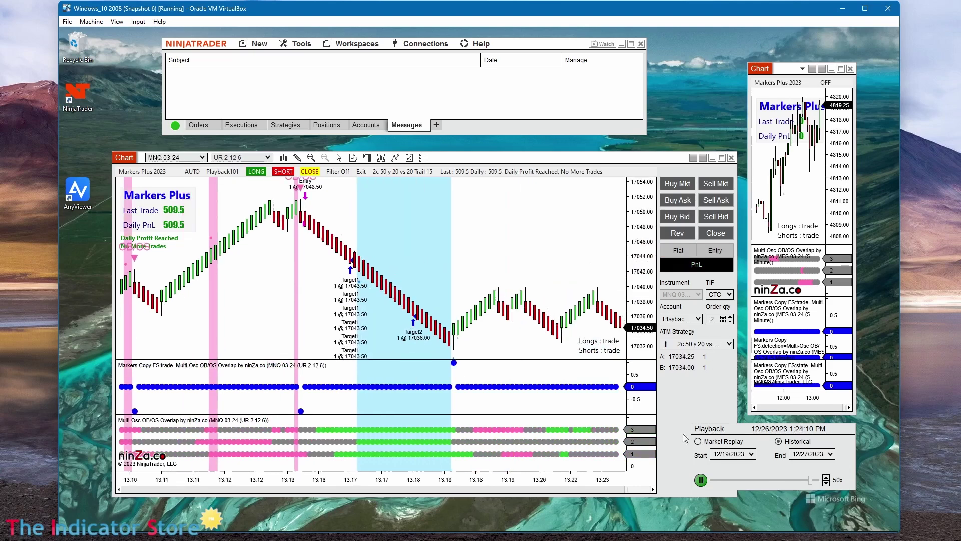
click(701, 480)
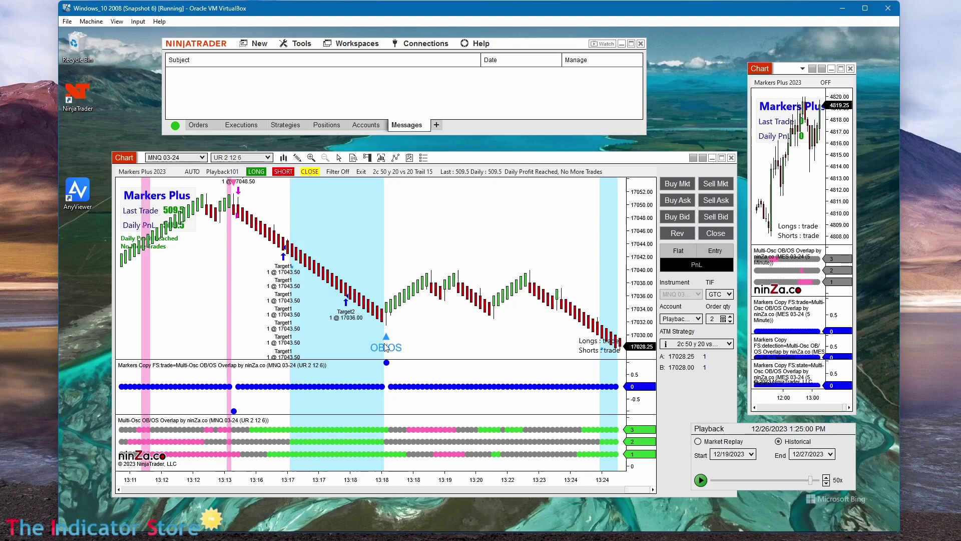
click(387, 348)
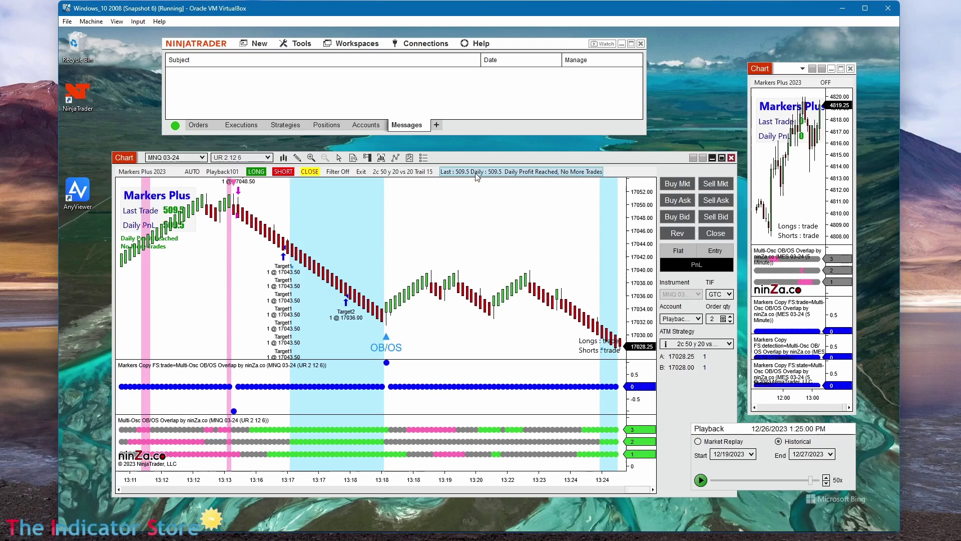
- Open the chart's indicator settings and select Markers Plus 2023
right_click(452, 250)
click(485, 262)
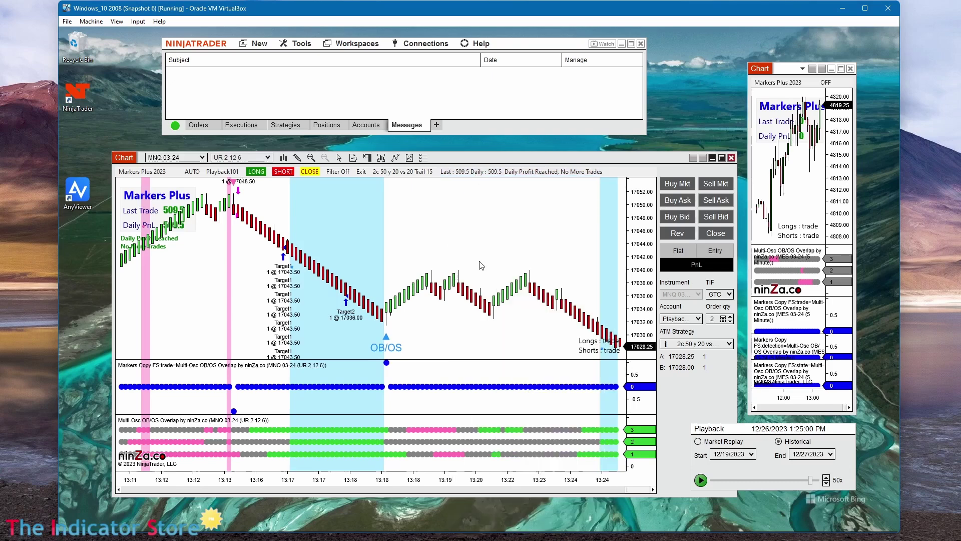
click(308, 415)
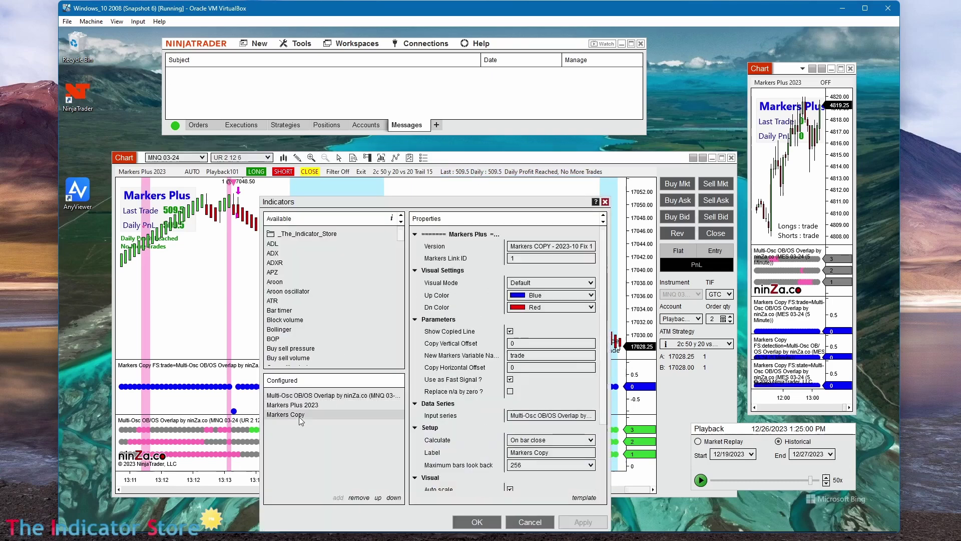
click(300, 405)
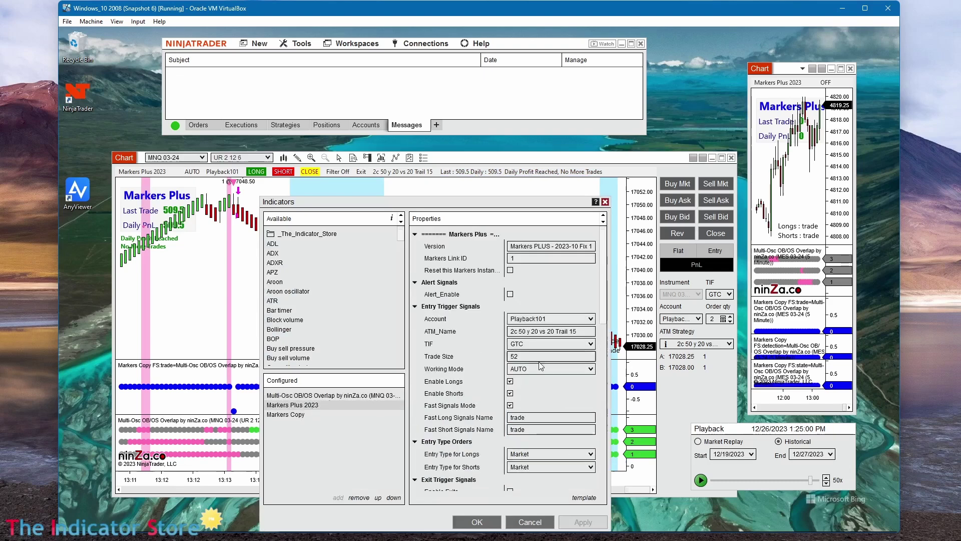
scroll(539, 362, down, 1)
scroll(540, 365, down, 6)
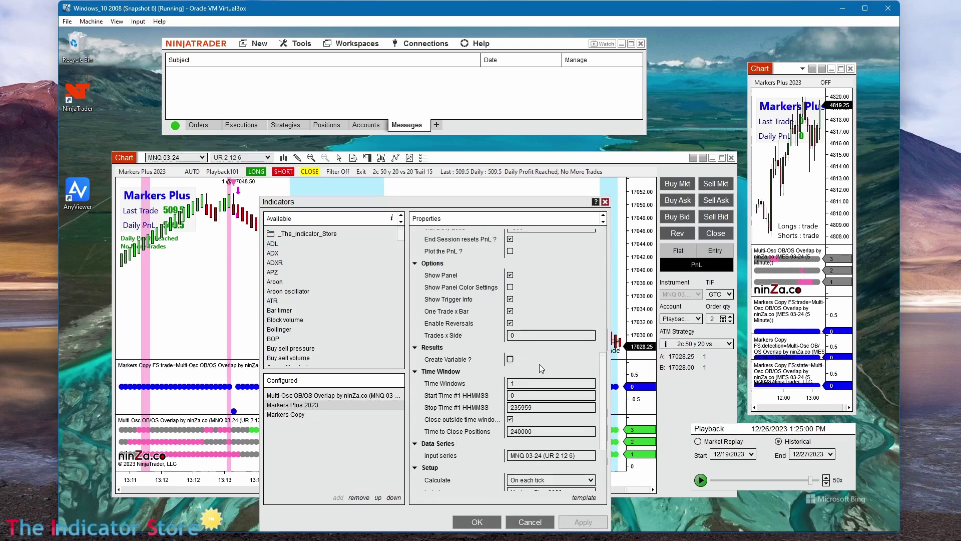
- Set the first trading window's stop time to 80000 and raise the window count to 2
click(536, 396)
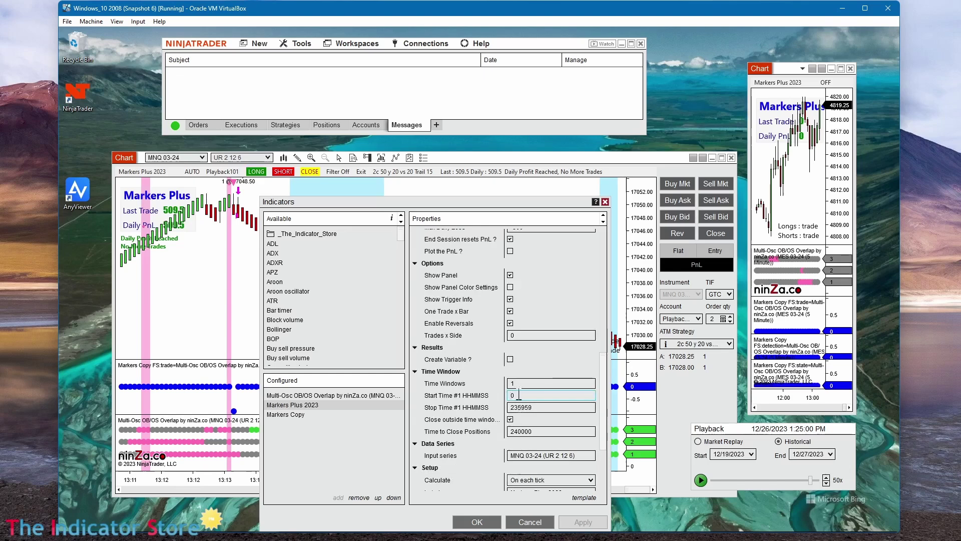
key(Tab)
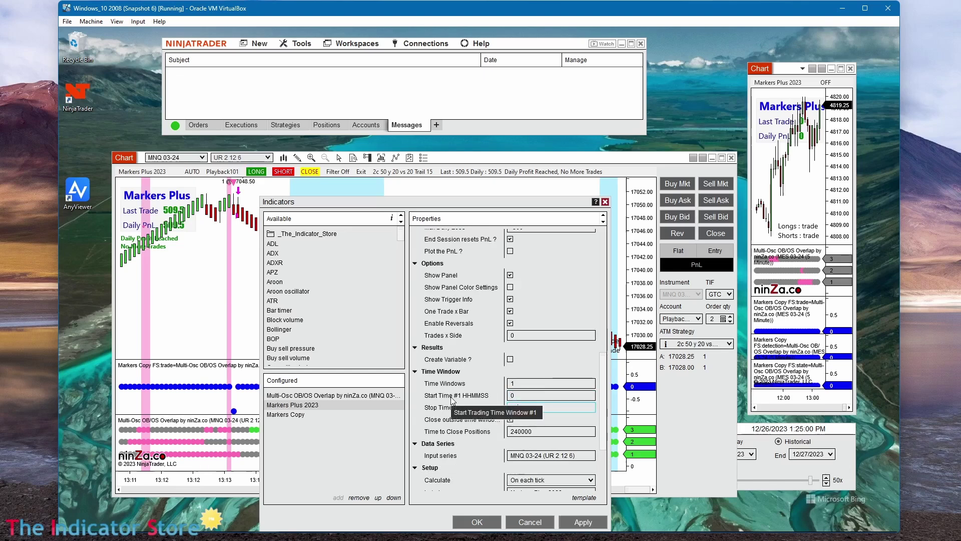
text(80000)
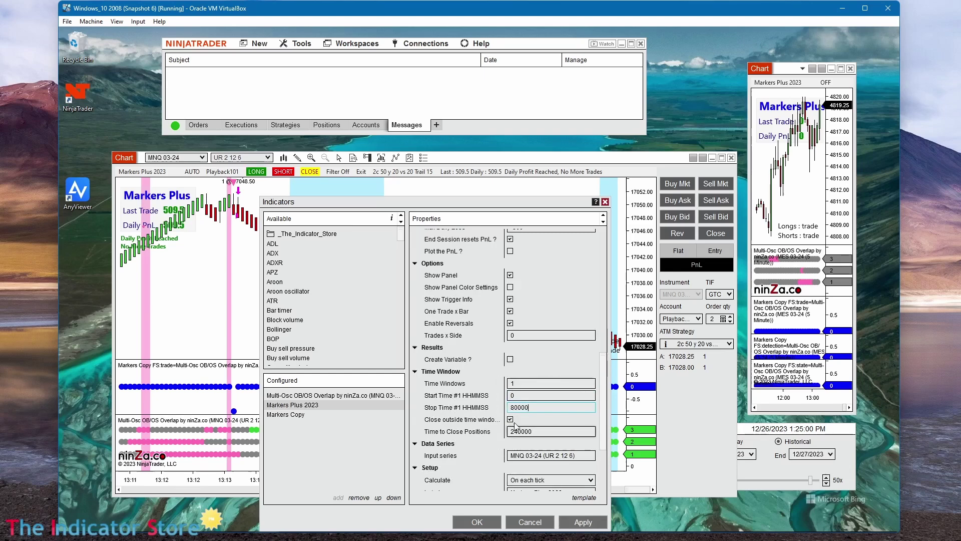
click(525, 383)
key(BackSpace)
text(2)
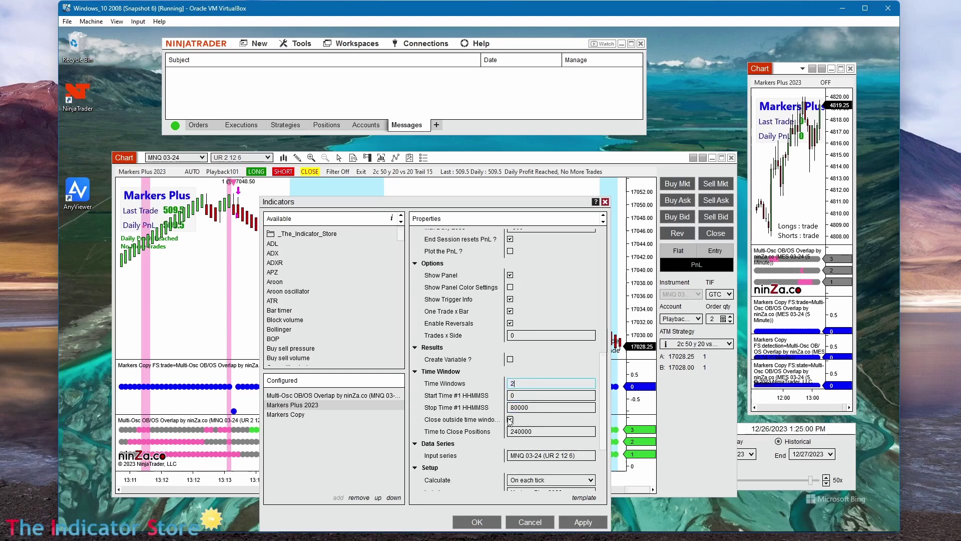
click(523, 395)
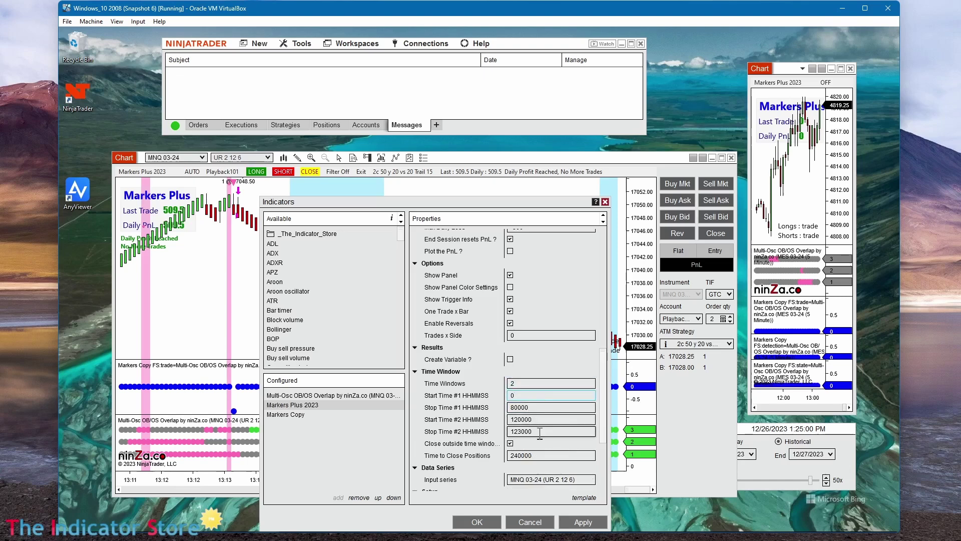
- Increase the time windows to 3, third ending at 144500, and close positions at 150000
double_click(515, 384)
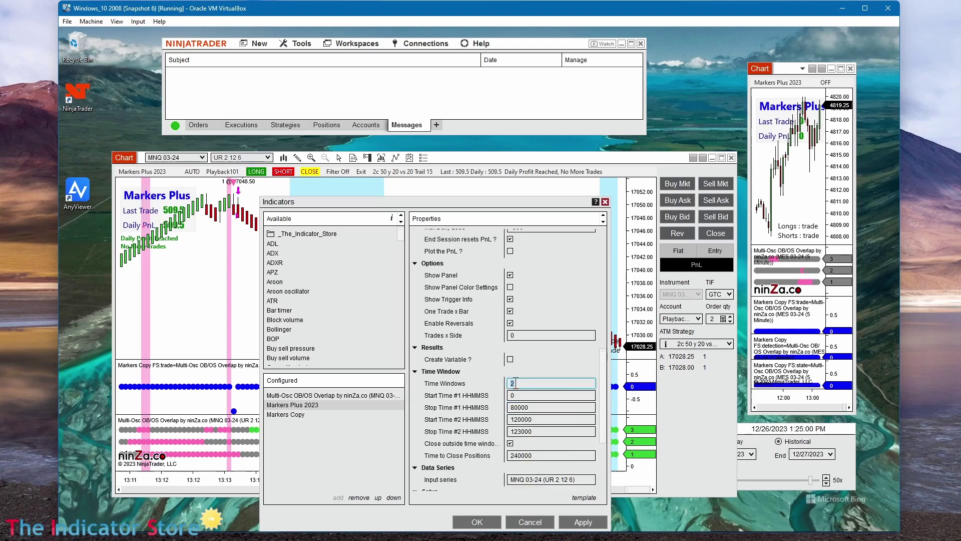
text(3)
key(Return)
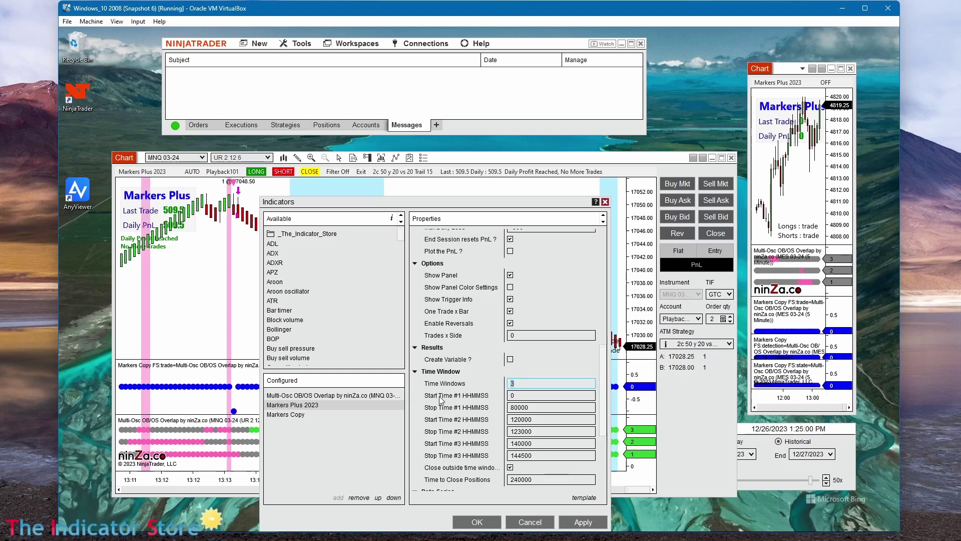
click(552, 456)
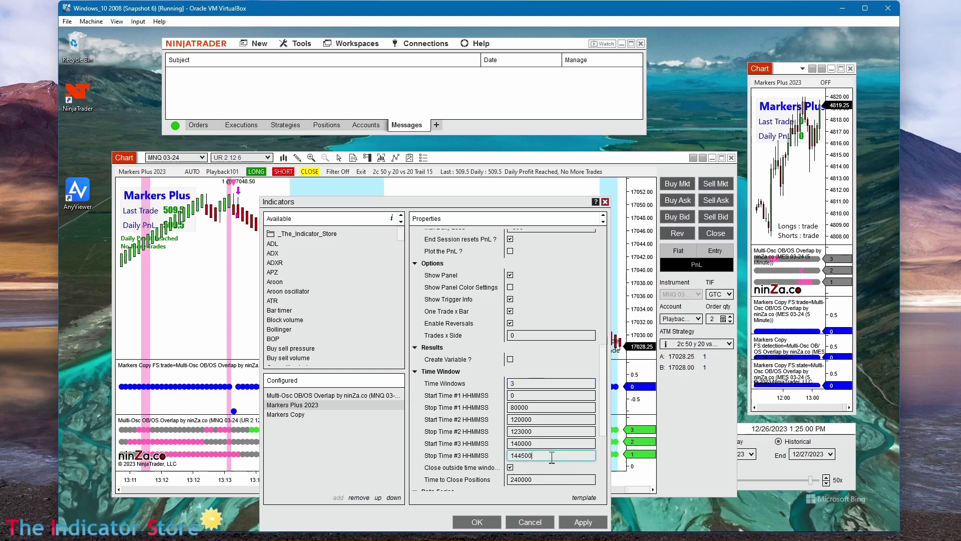
scroll(515, 471, down, 2)
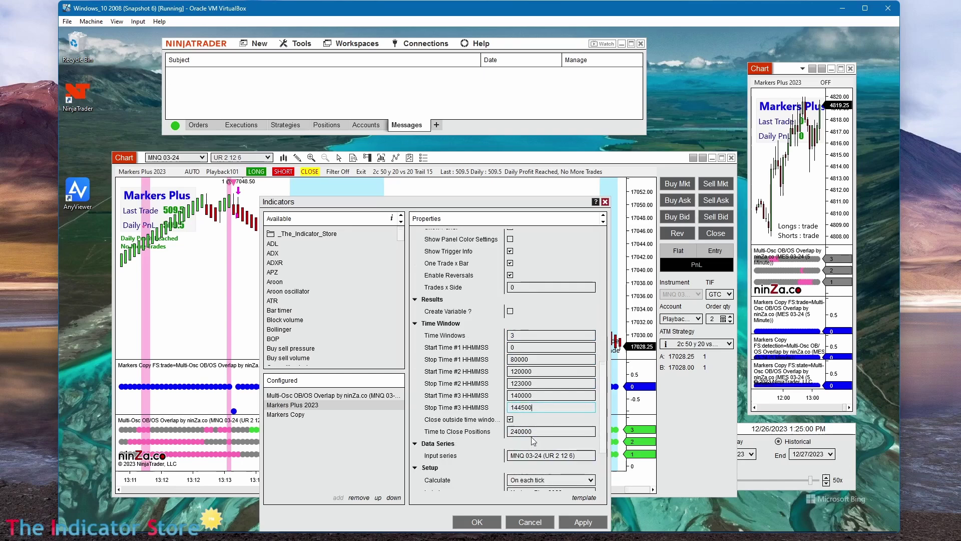
double_click(543, 432)
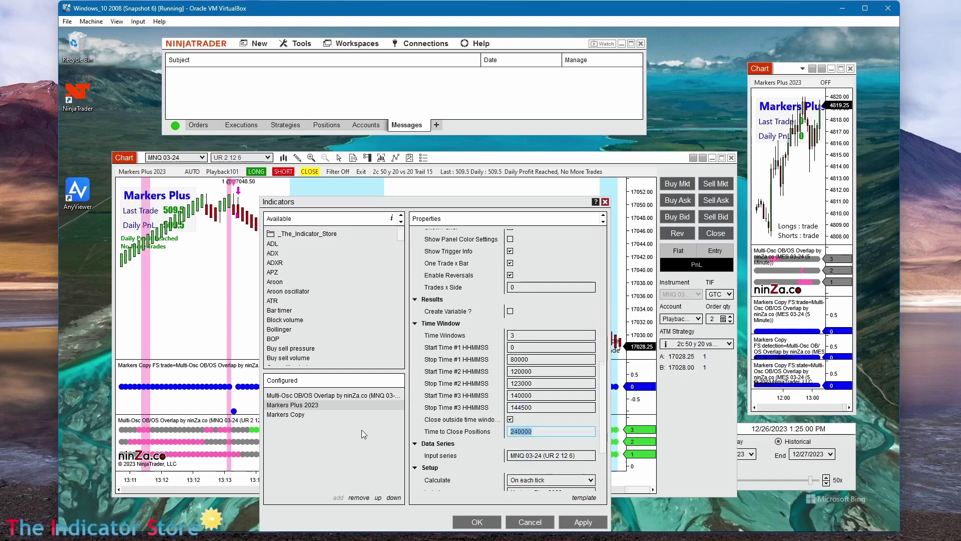
text(15)
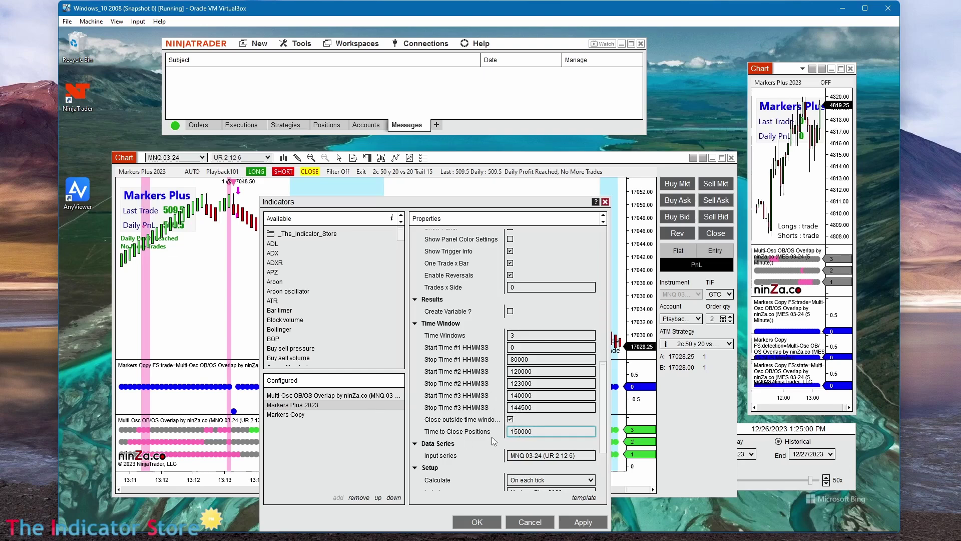
- Keep Market as the long entry order type and cancel the Indicators dialog without applying changes
scroll(507, 423, up, 5)
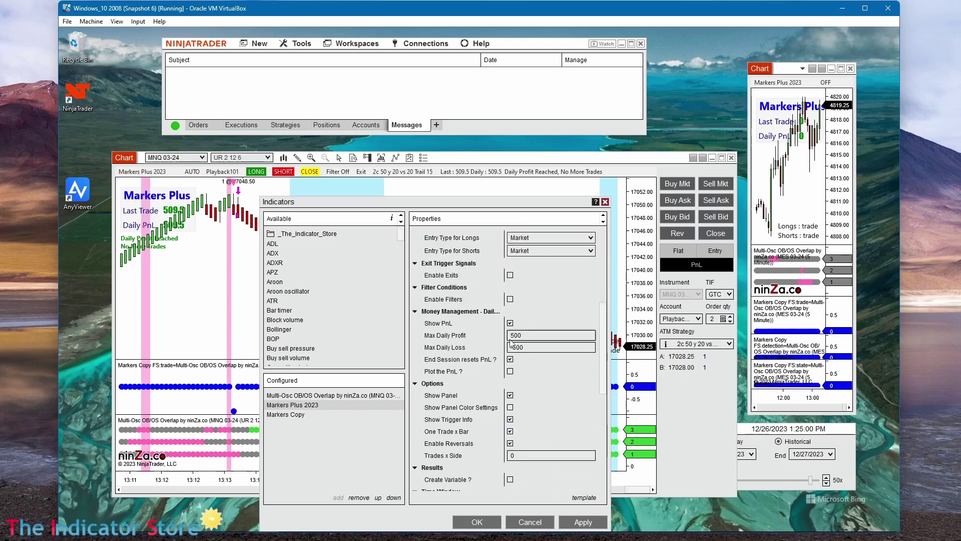
scroll(442, 381, up, 3)
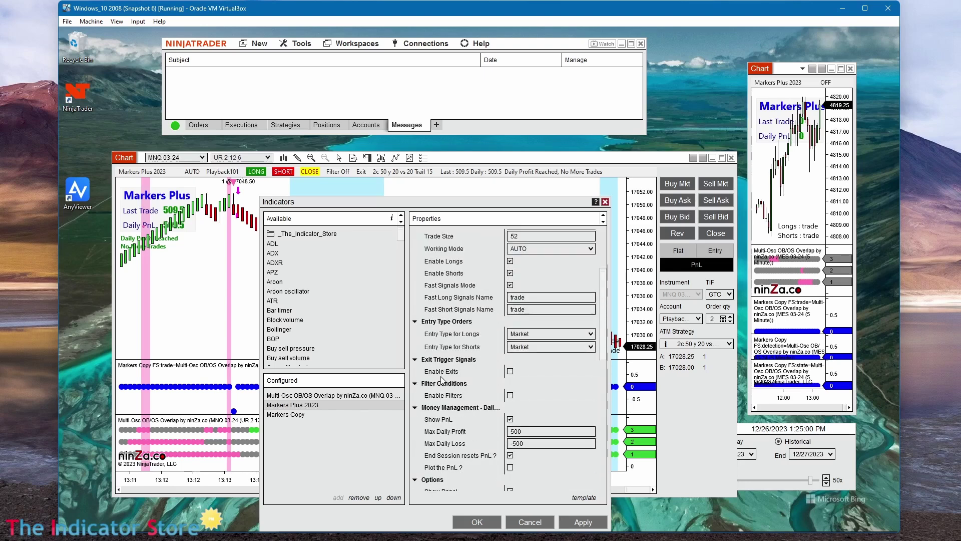
click(532, 336)
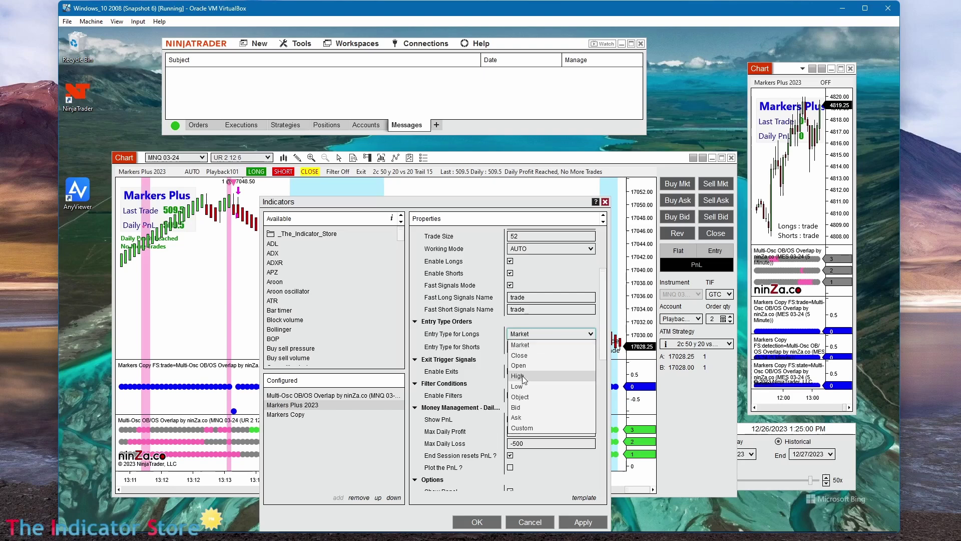
click(430, 352)
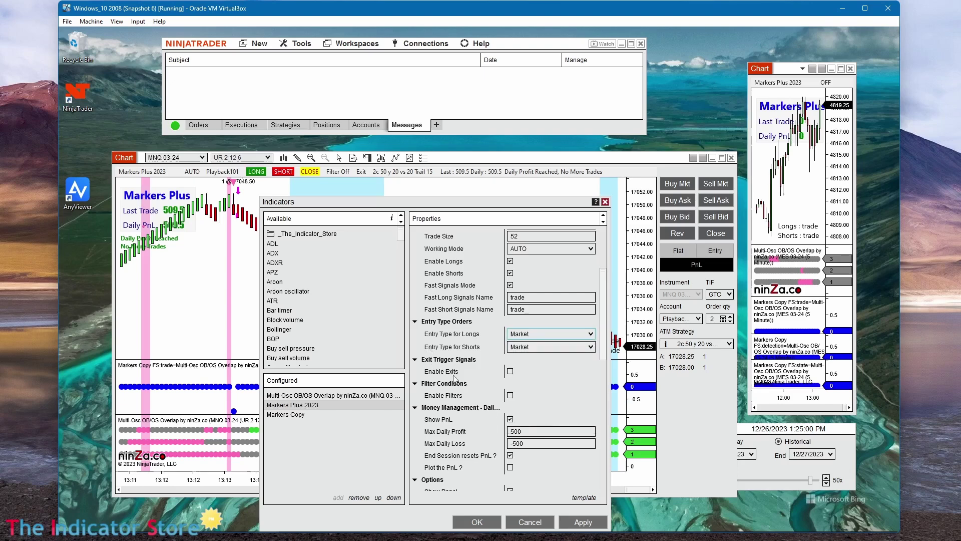
scroll(519, 395, up, 3)
scroll(519, 395, up, 1)
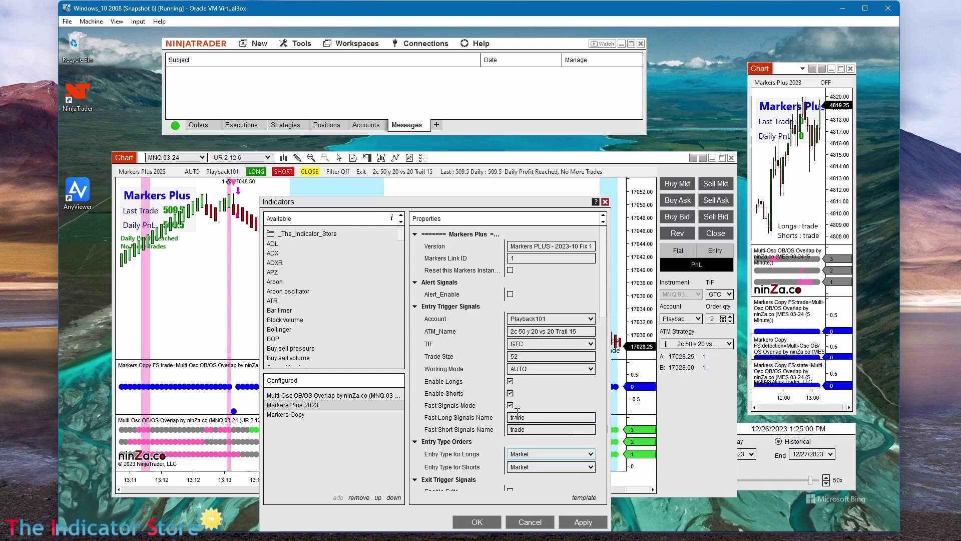
click(530, 522)
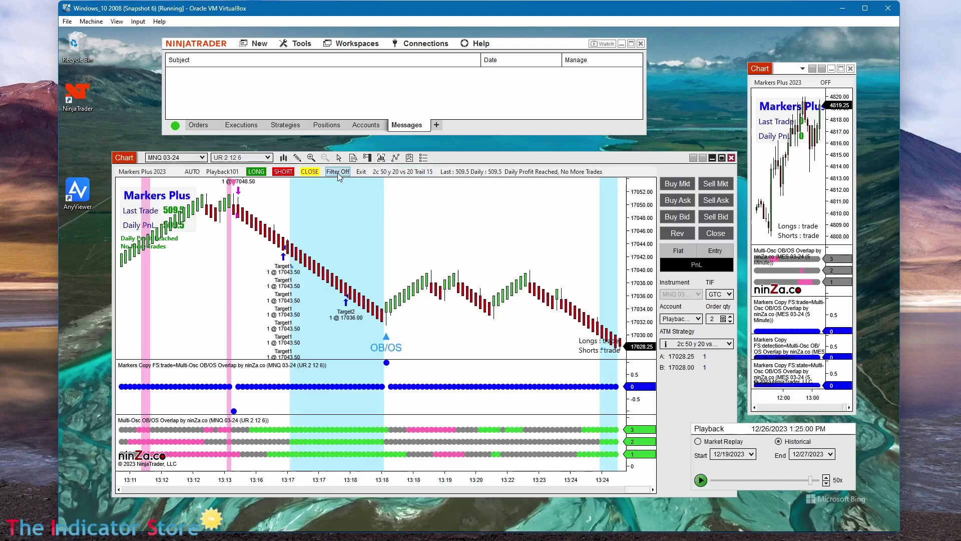